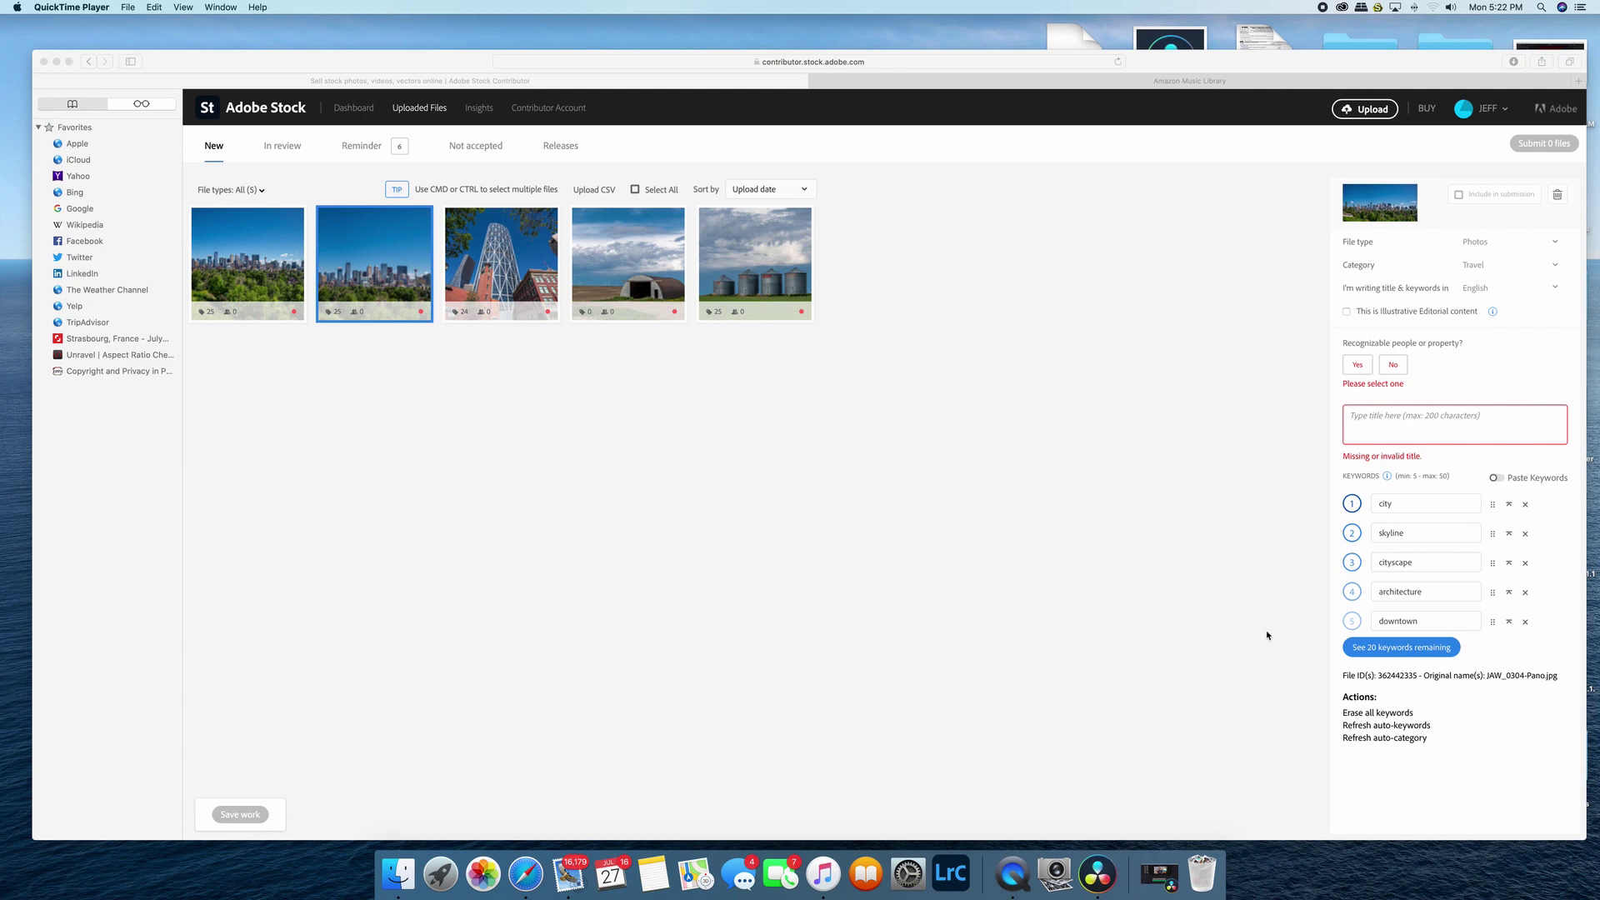
# Expand the full keyword list of the selected skyline panorama and check the suggested keywords for wrong locations
pyautogui.click(1380, 654)
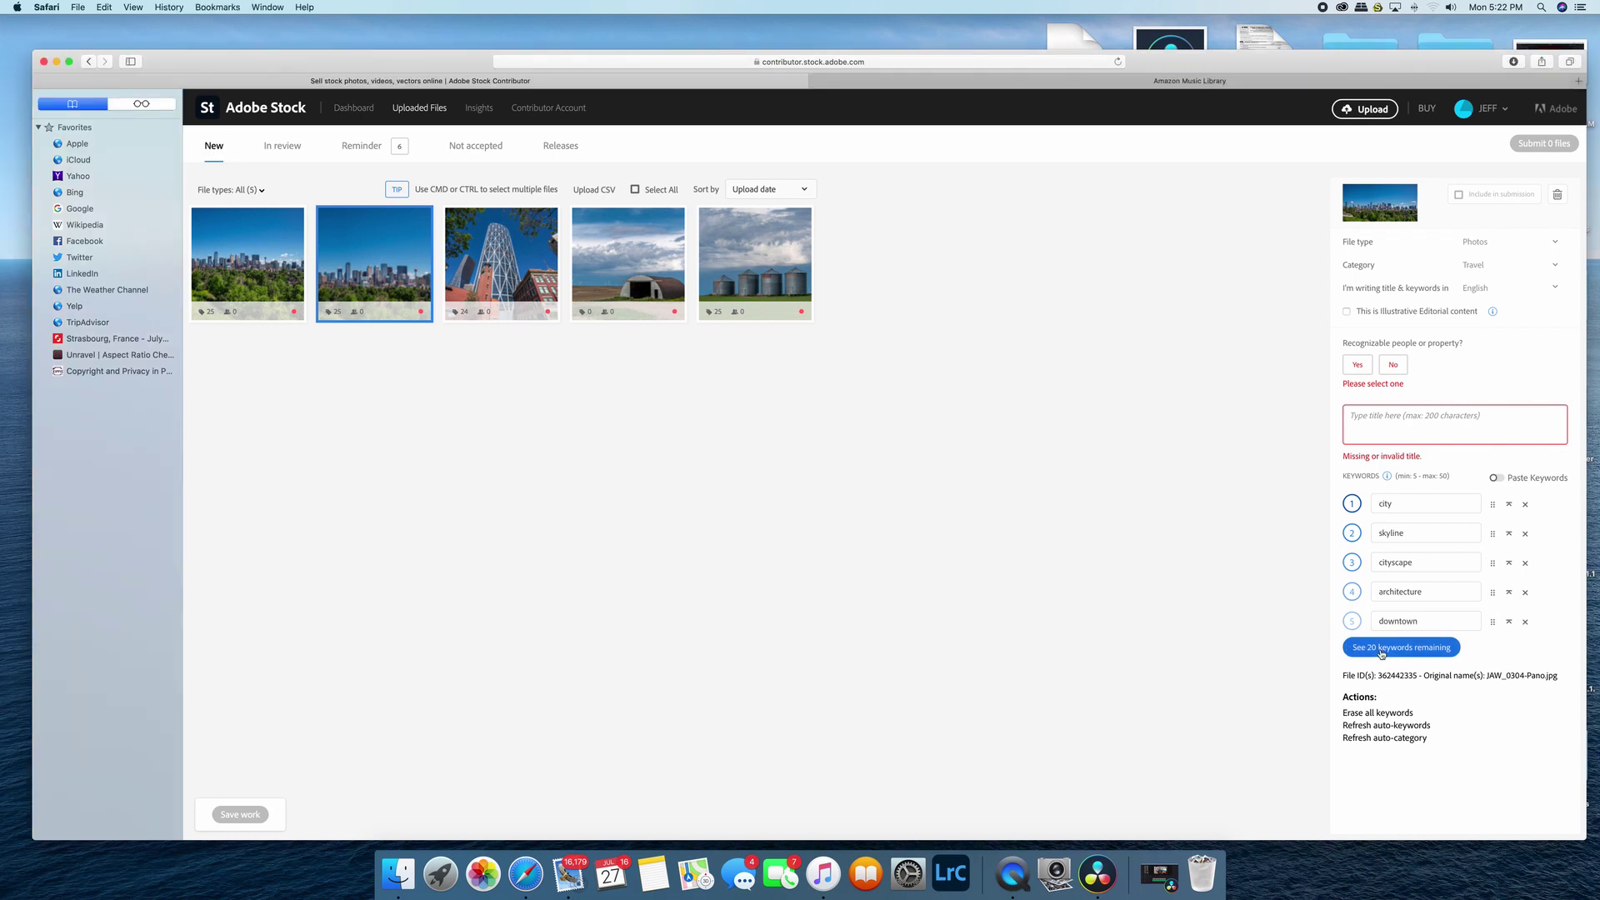
pyautogui.click(1379, 654)
pyautogui.scroll(-1, 1149, 628)
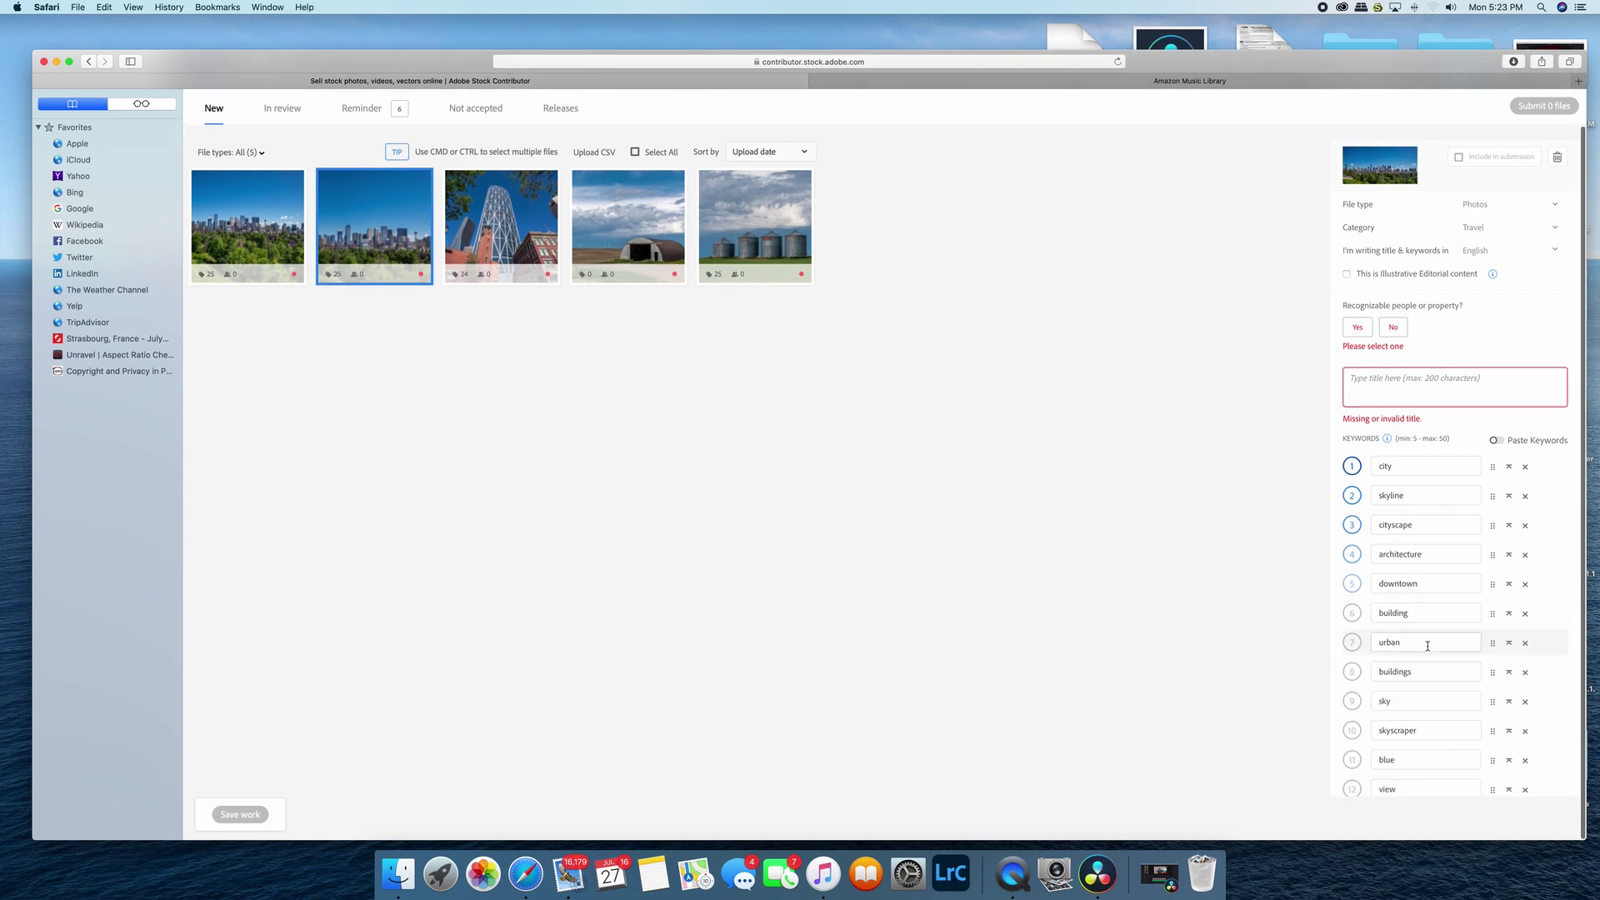
pyautogui.scroll(-3, 1427, 646)
pyautogui.scroll(-5, 1427, 646)
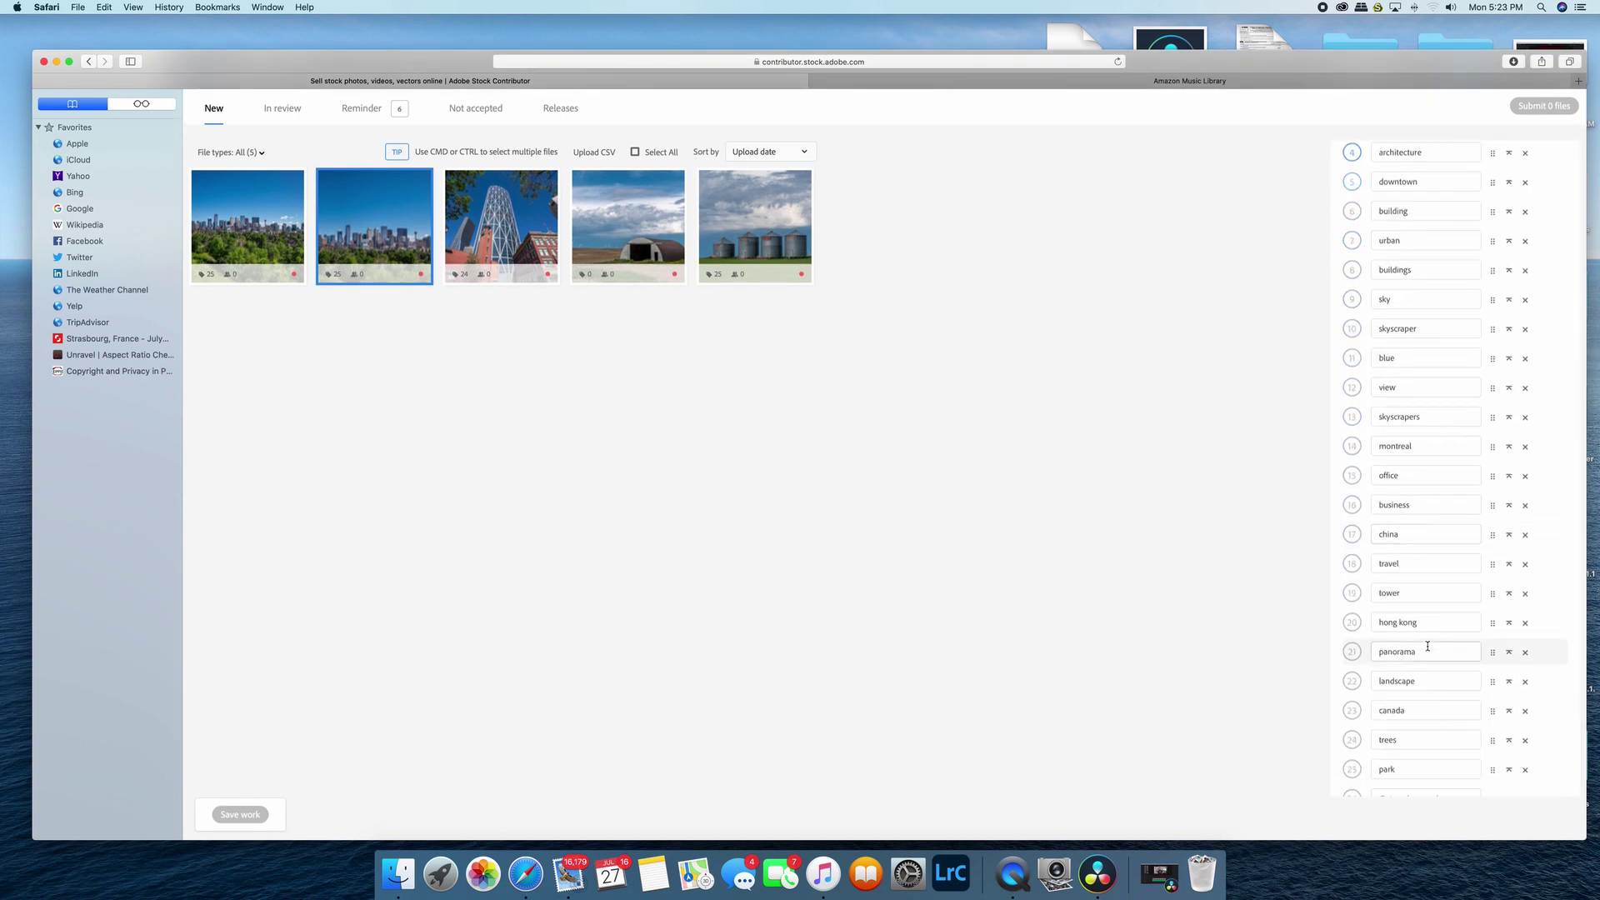
pyautogui.scroll(-2, 1427, 647)
pyautogui.scroll(3, 1427, 647)
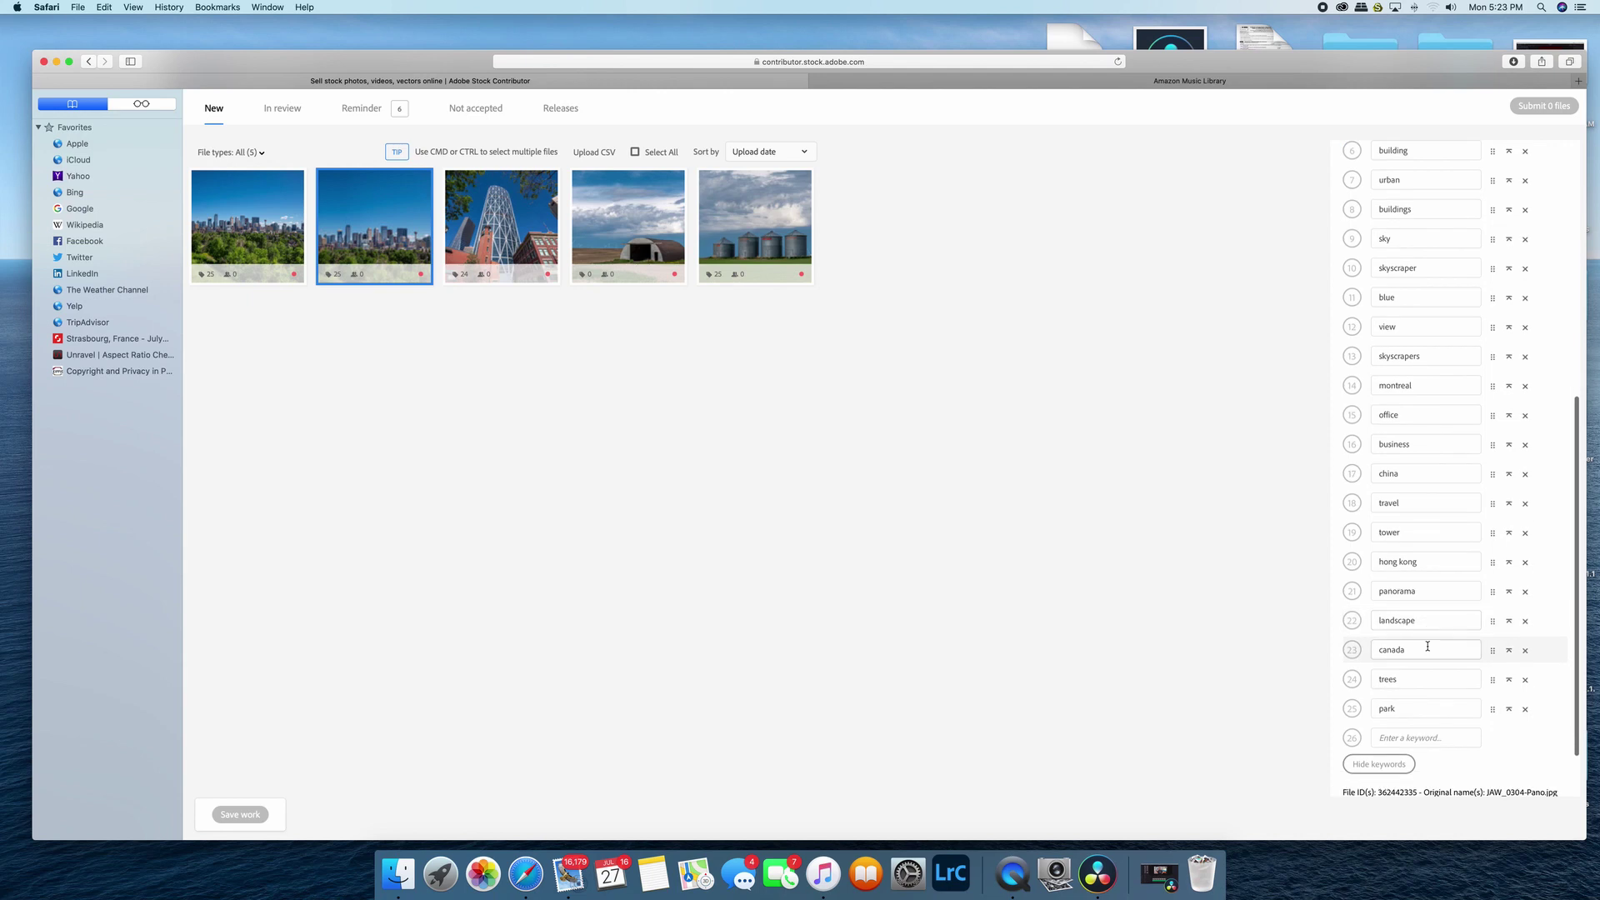
pyautogui.scroll(3, 1427, 646)
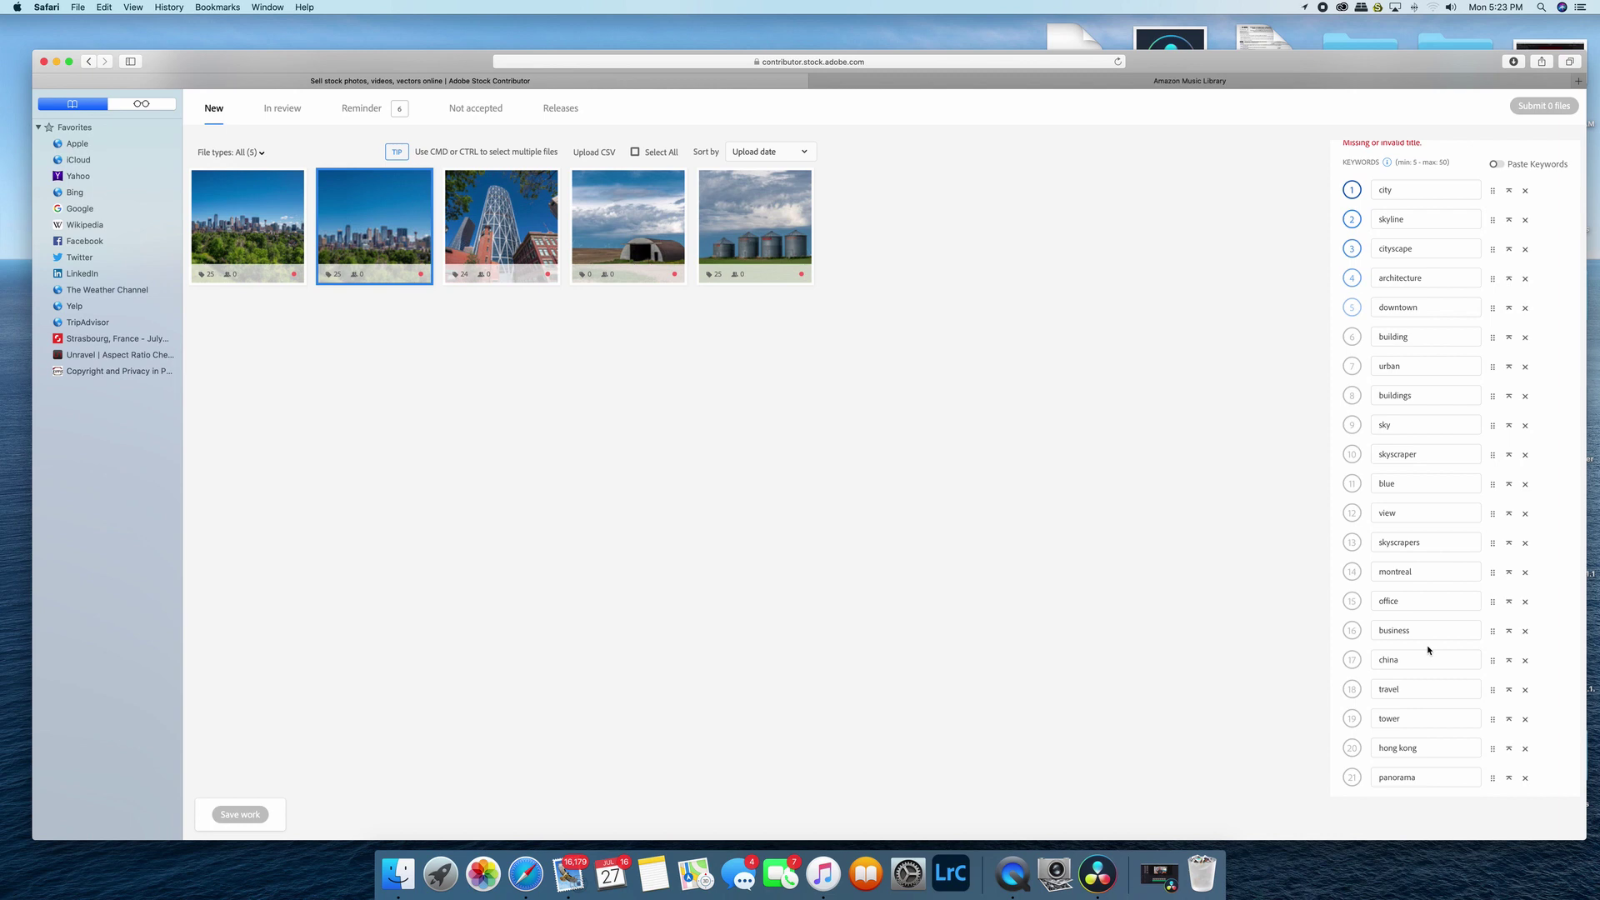
pyautogui.scroll(2, 1428, 650)
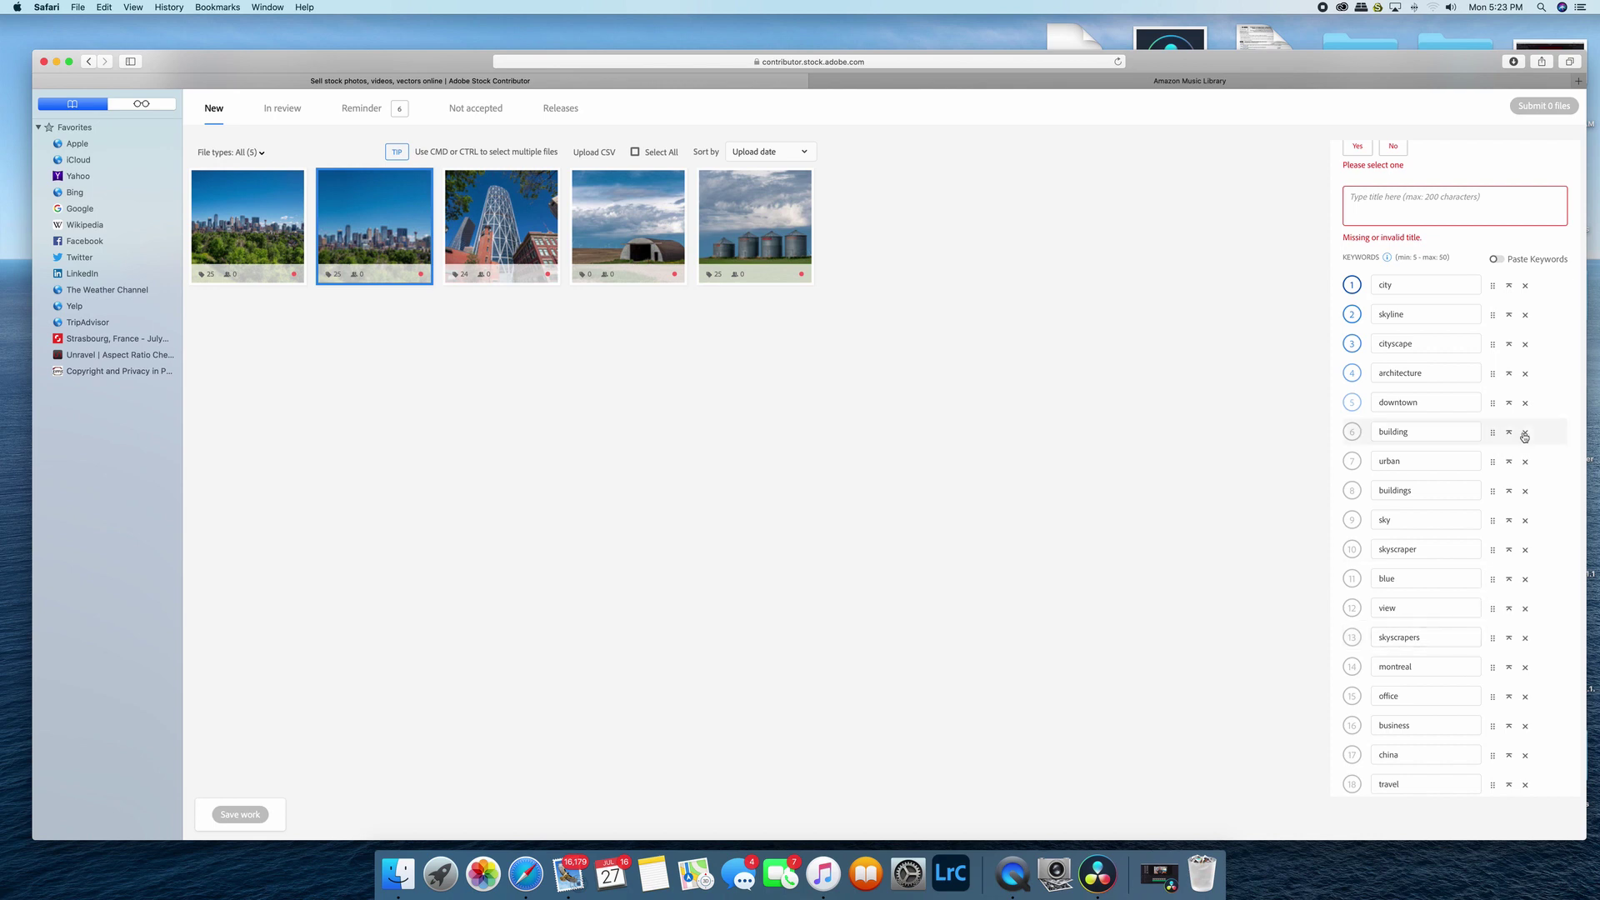
# Remove the incorrect keywords montreal, hong kong and china from the skyline panorama
pyautogui.scroll(-1, 1491, 371)
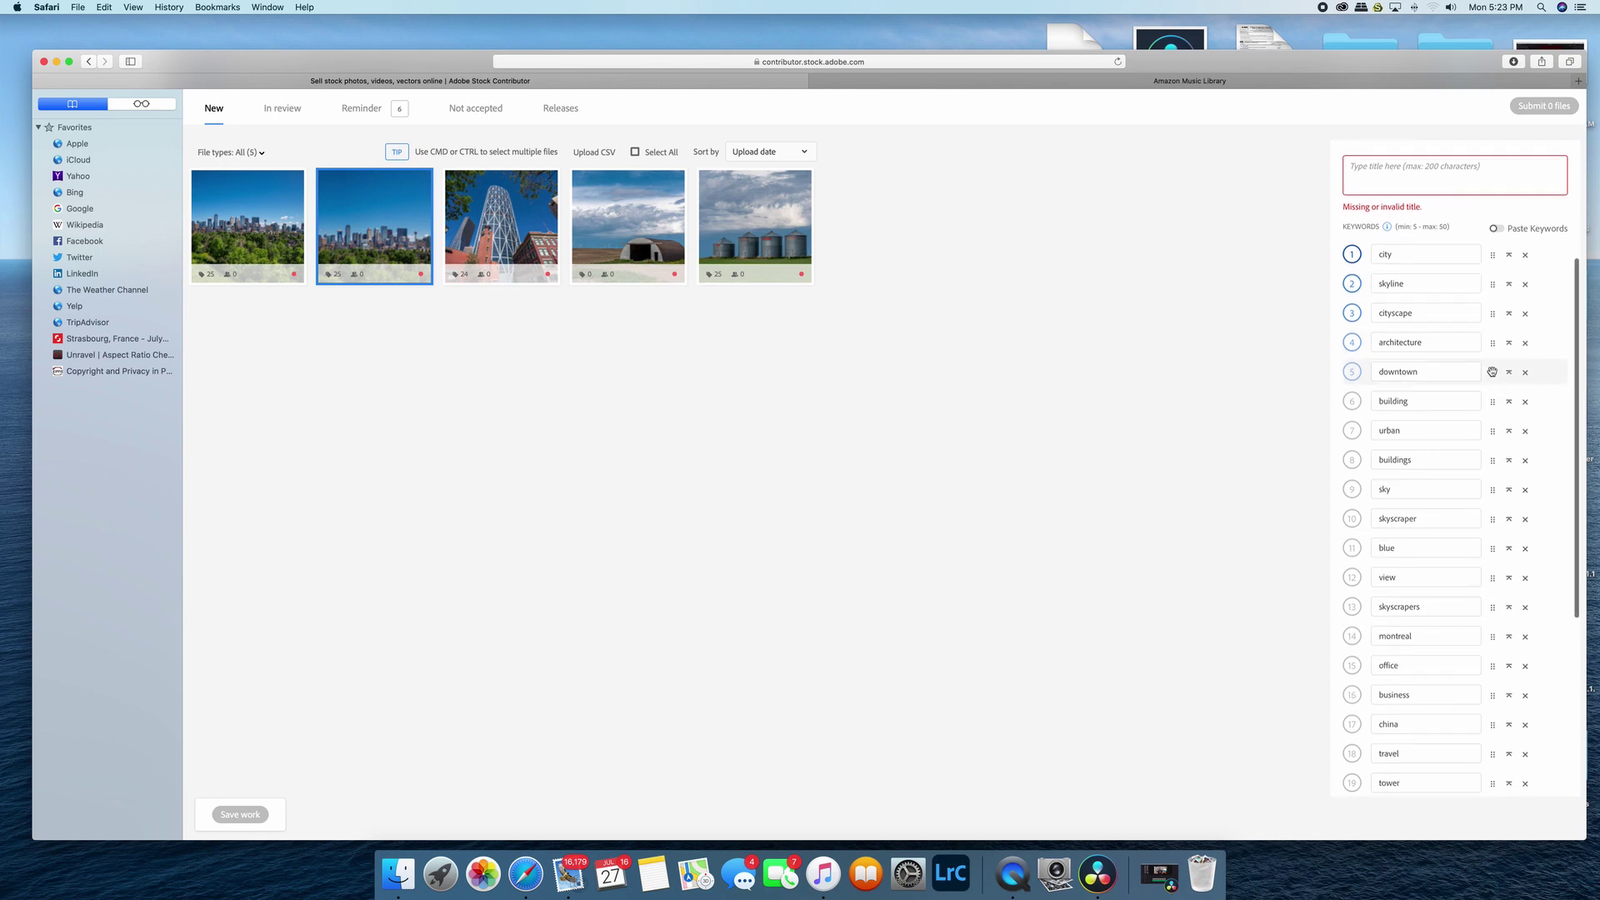
pyautogui.scroll(-2, 1496, 399)
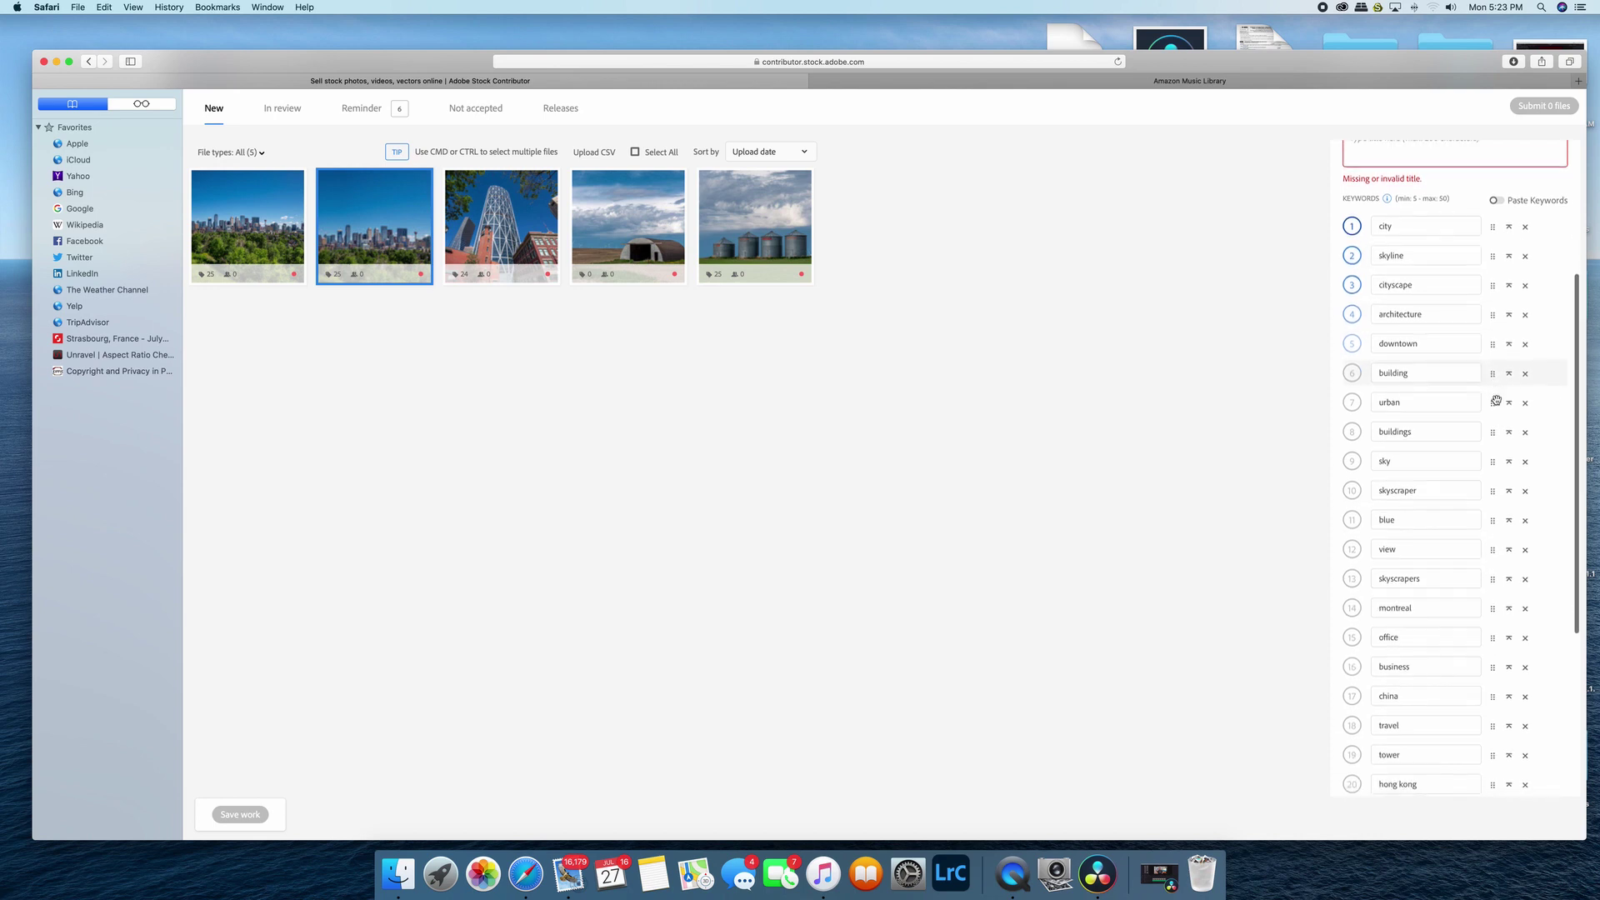
pyautogui.scroll(-5, 1497, 404)
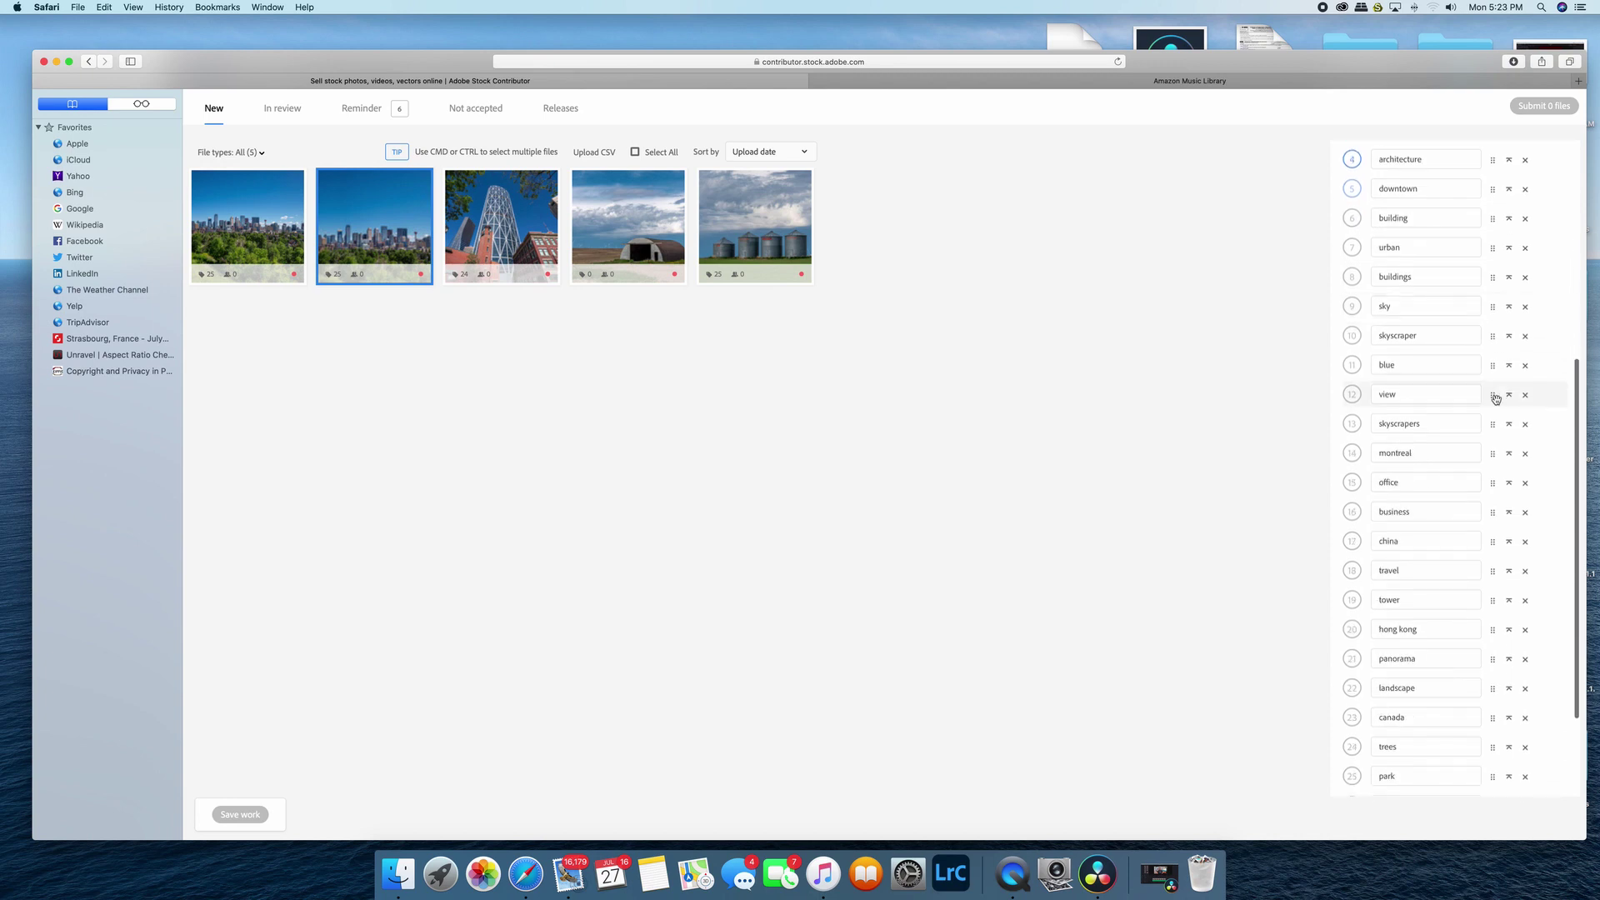
pyautogui.scroll(1, 1525, 454)
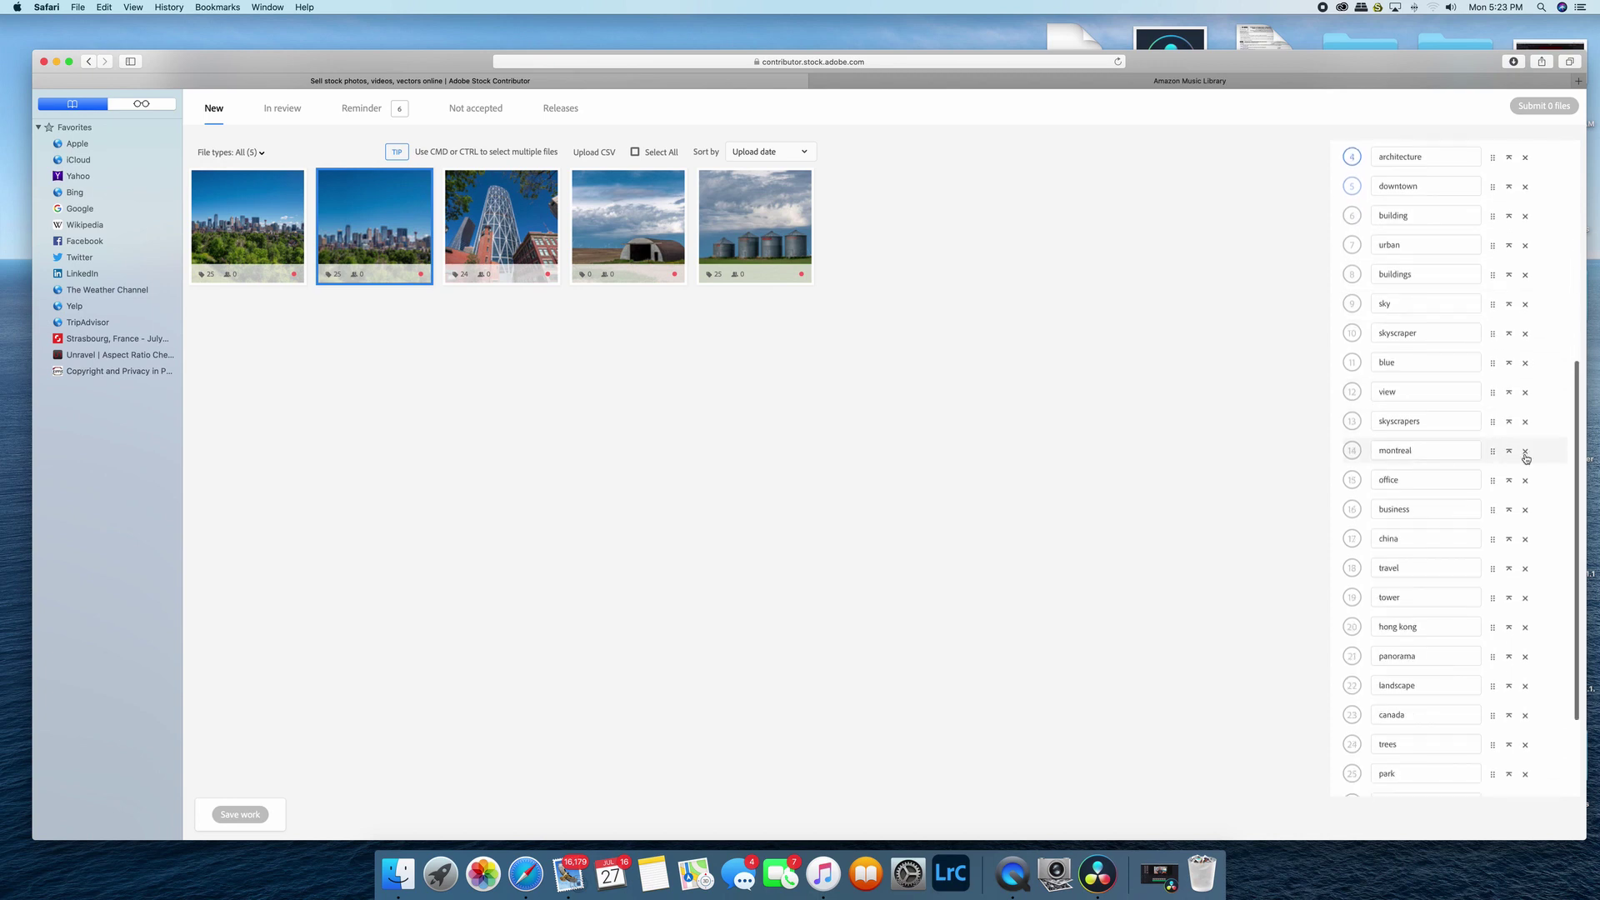
pyautogui.click(1525, 458)
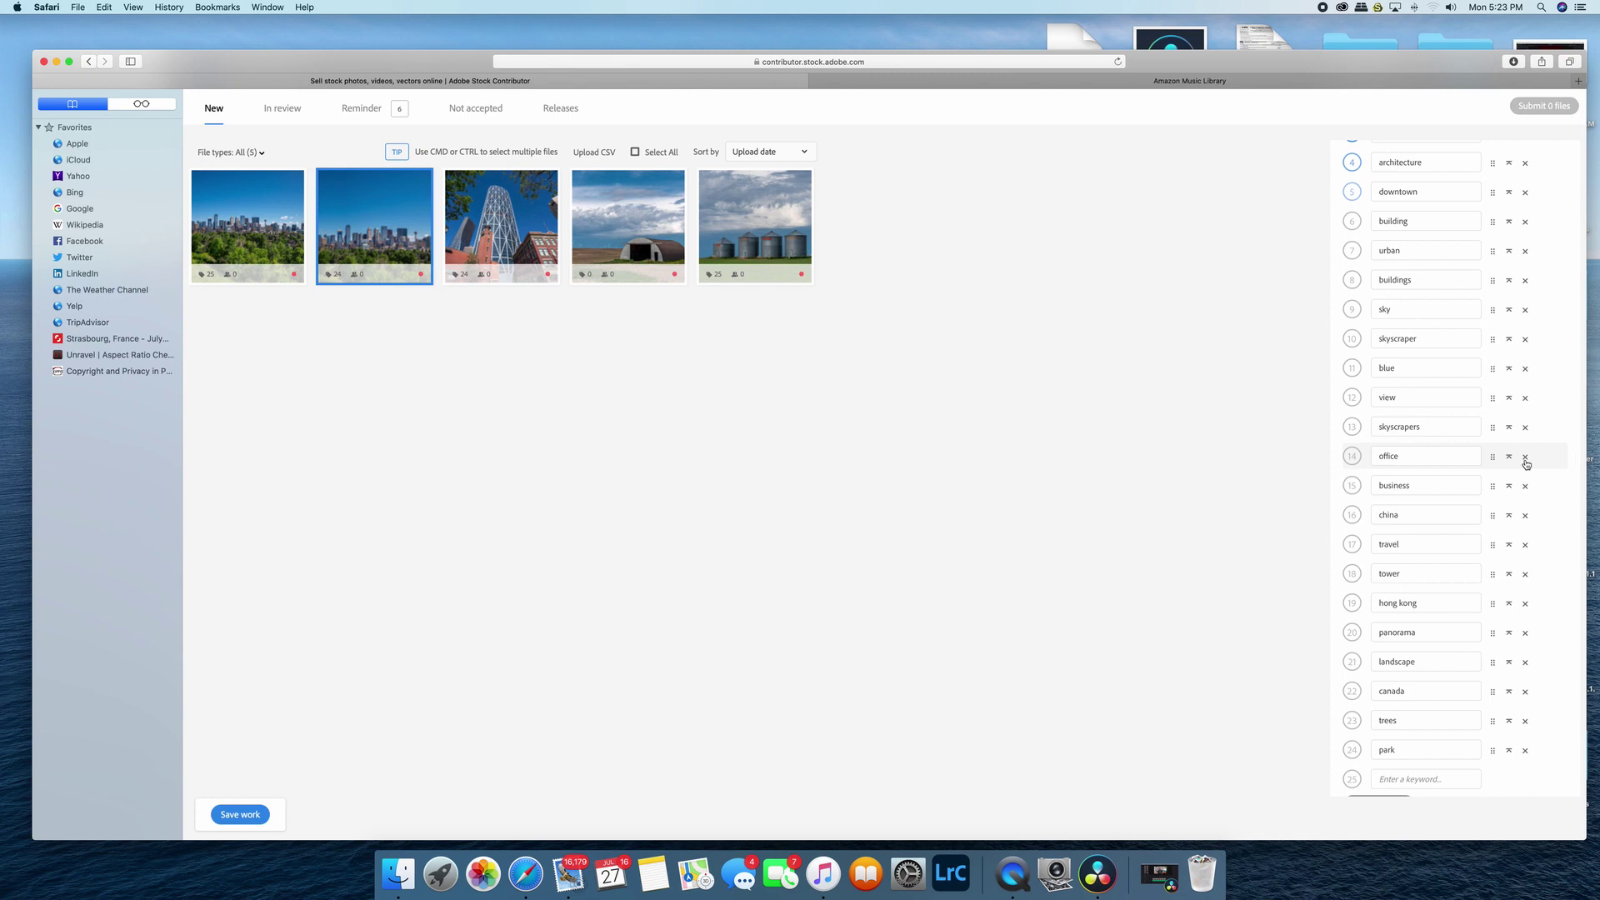
pyautogui.click(1524, 605)
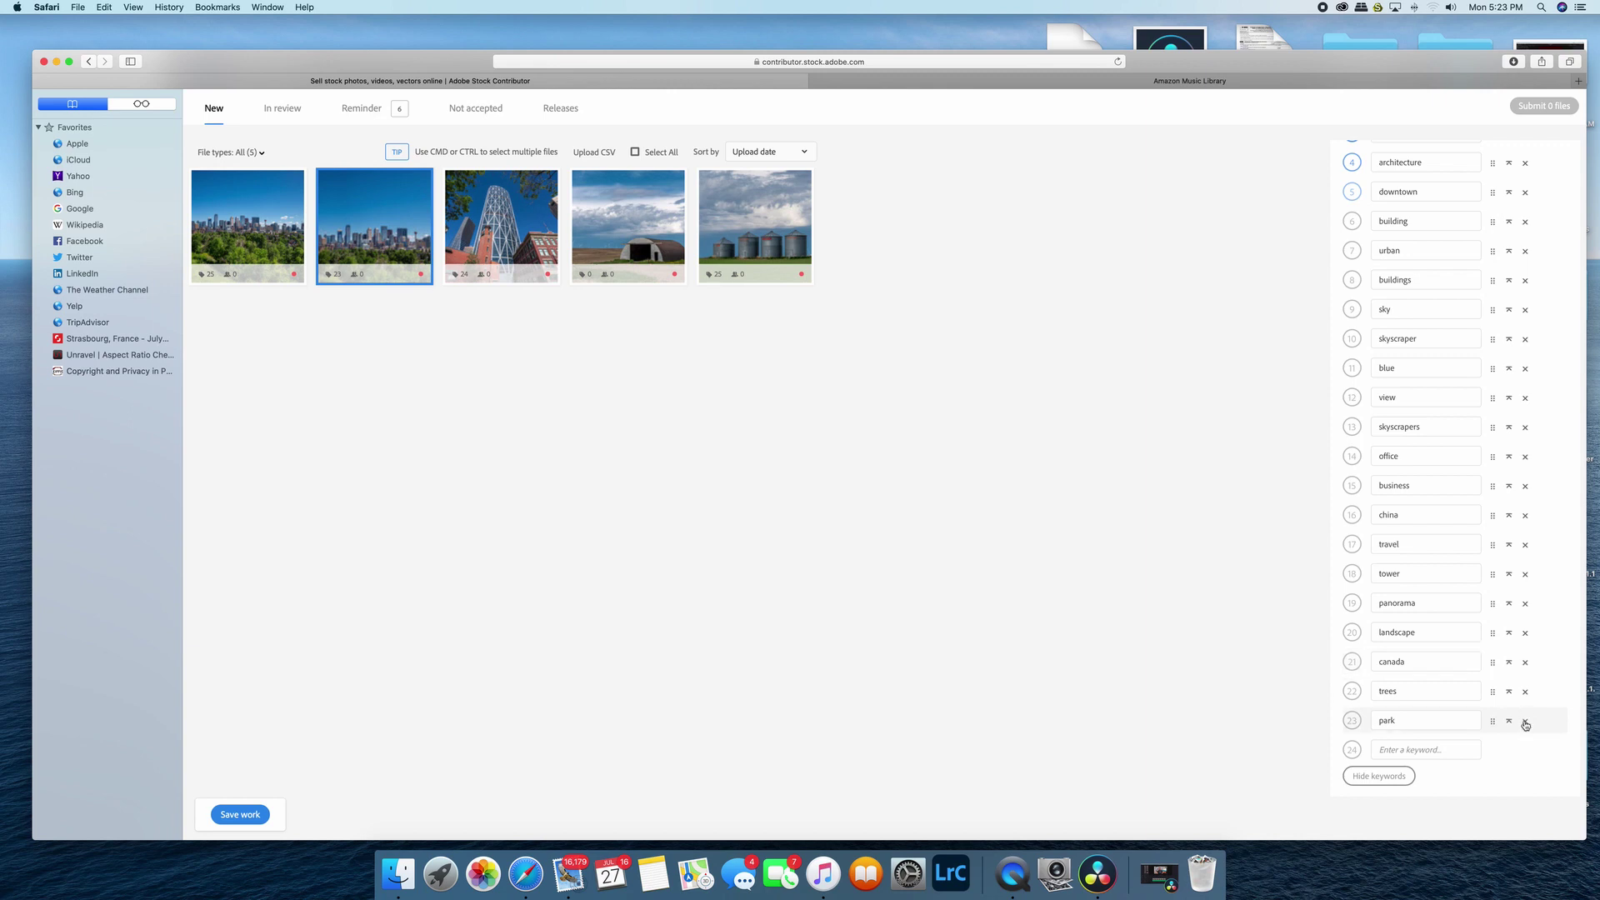
pyautogui.click(1525, 516)
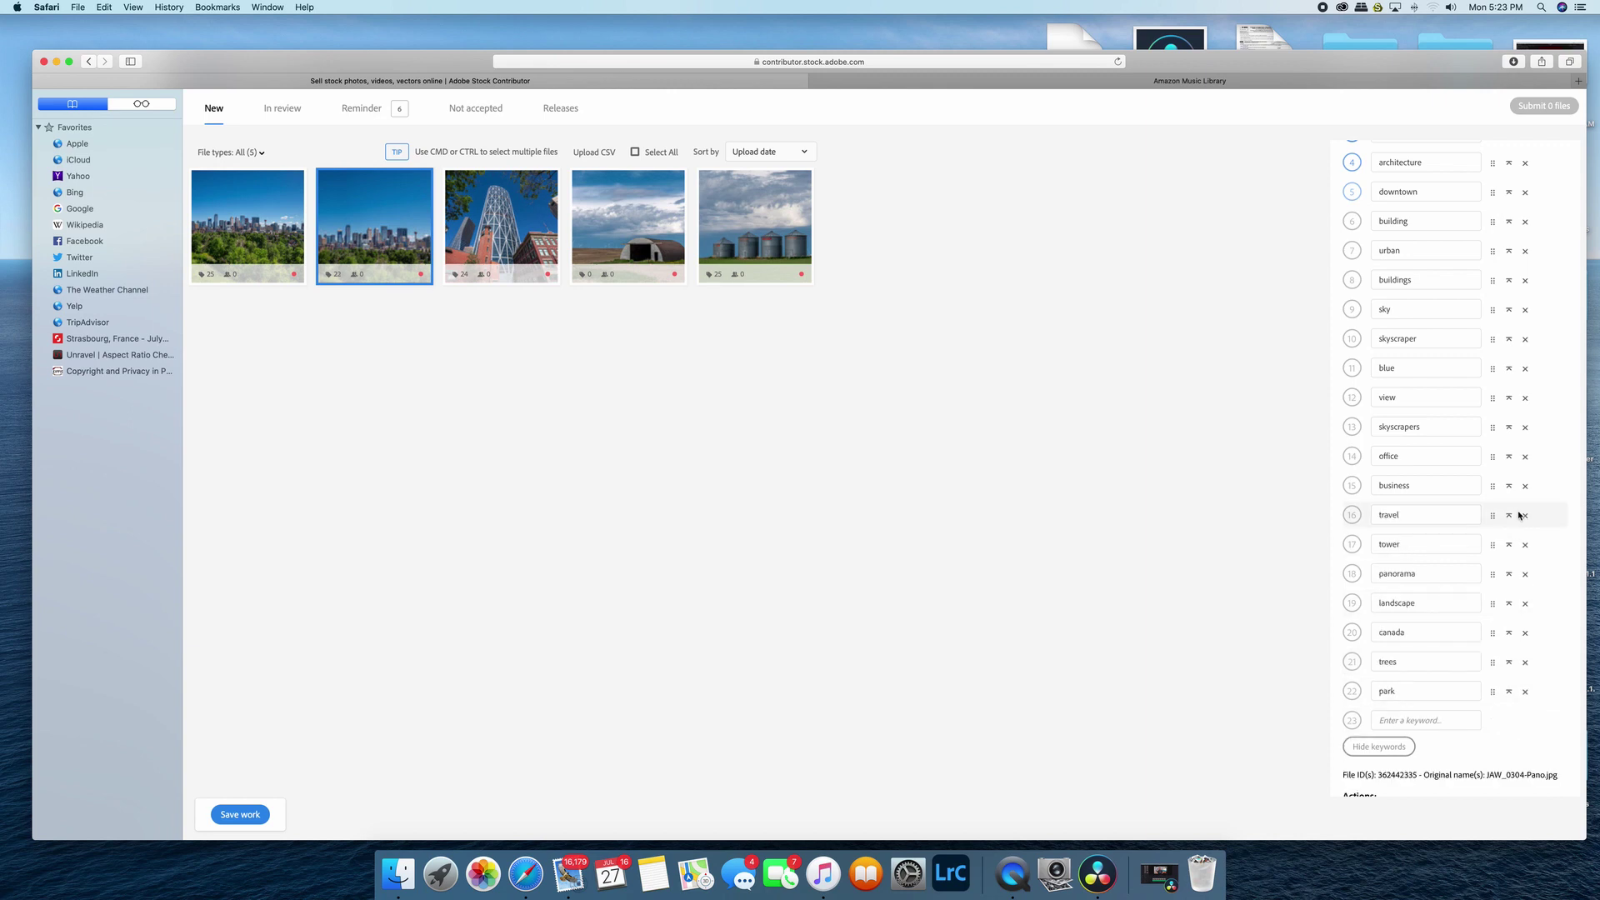
# Review the panorama's remaining keywords along with its title and recognizable people or property fields
pyautogui.scroll(2, 1522, 400)
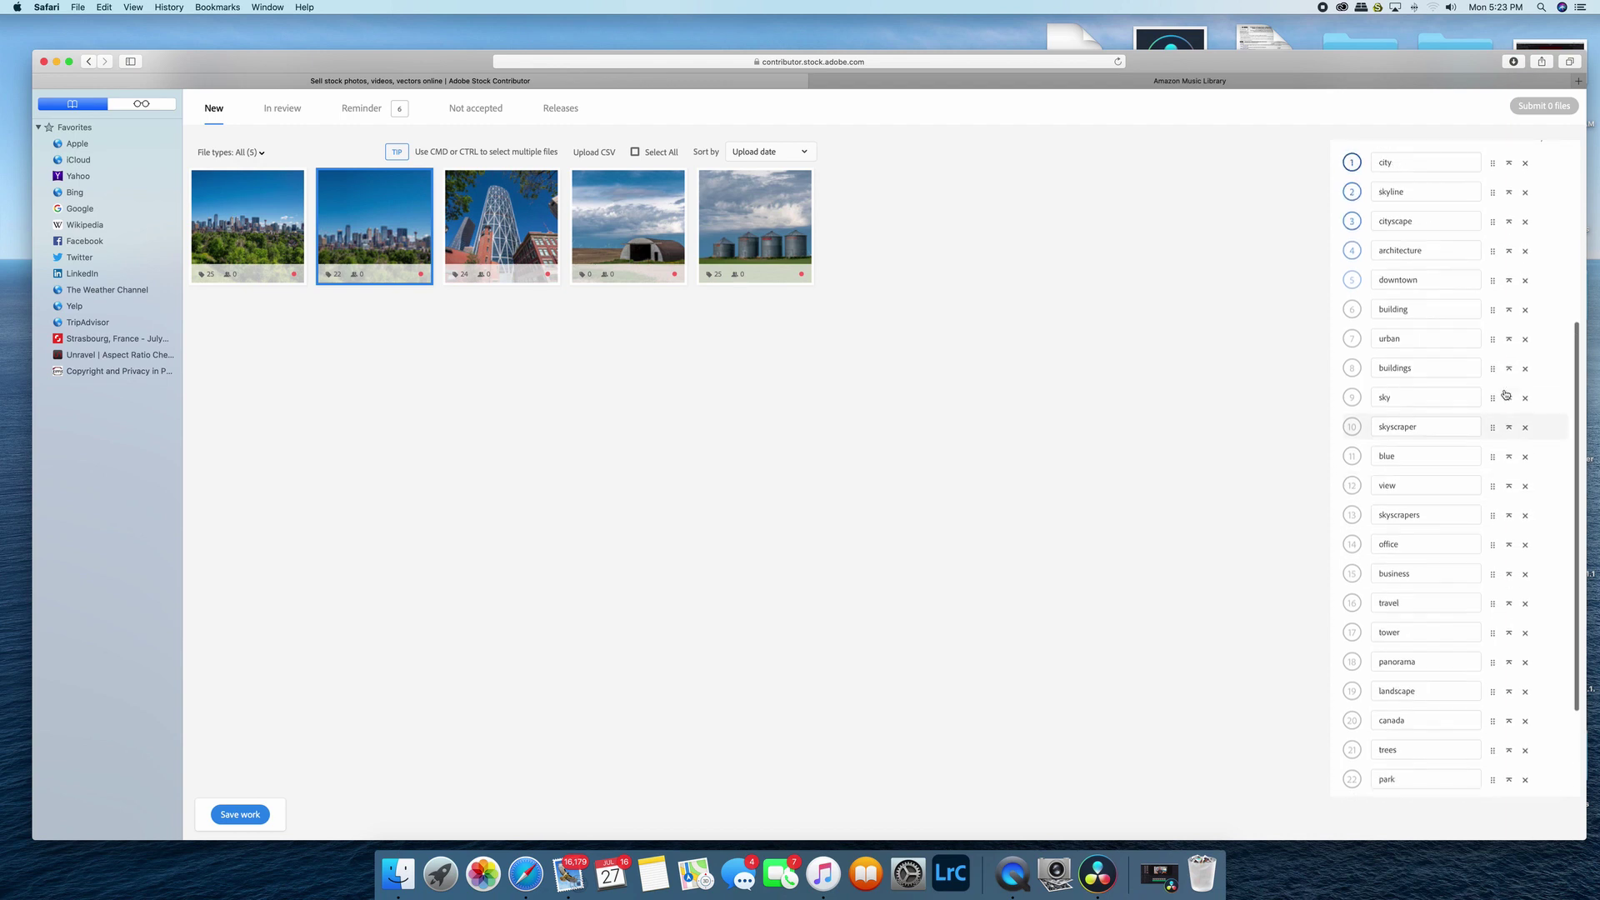
pyautogui.scroll(2, 1492, 366)
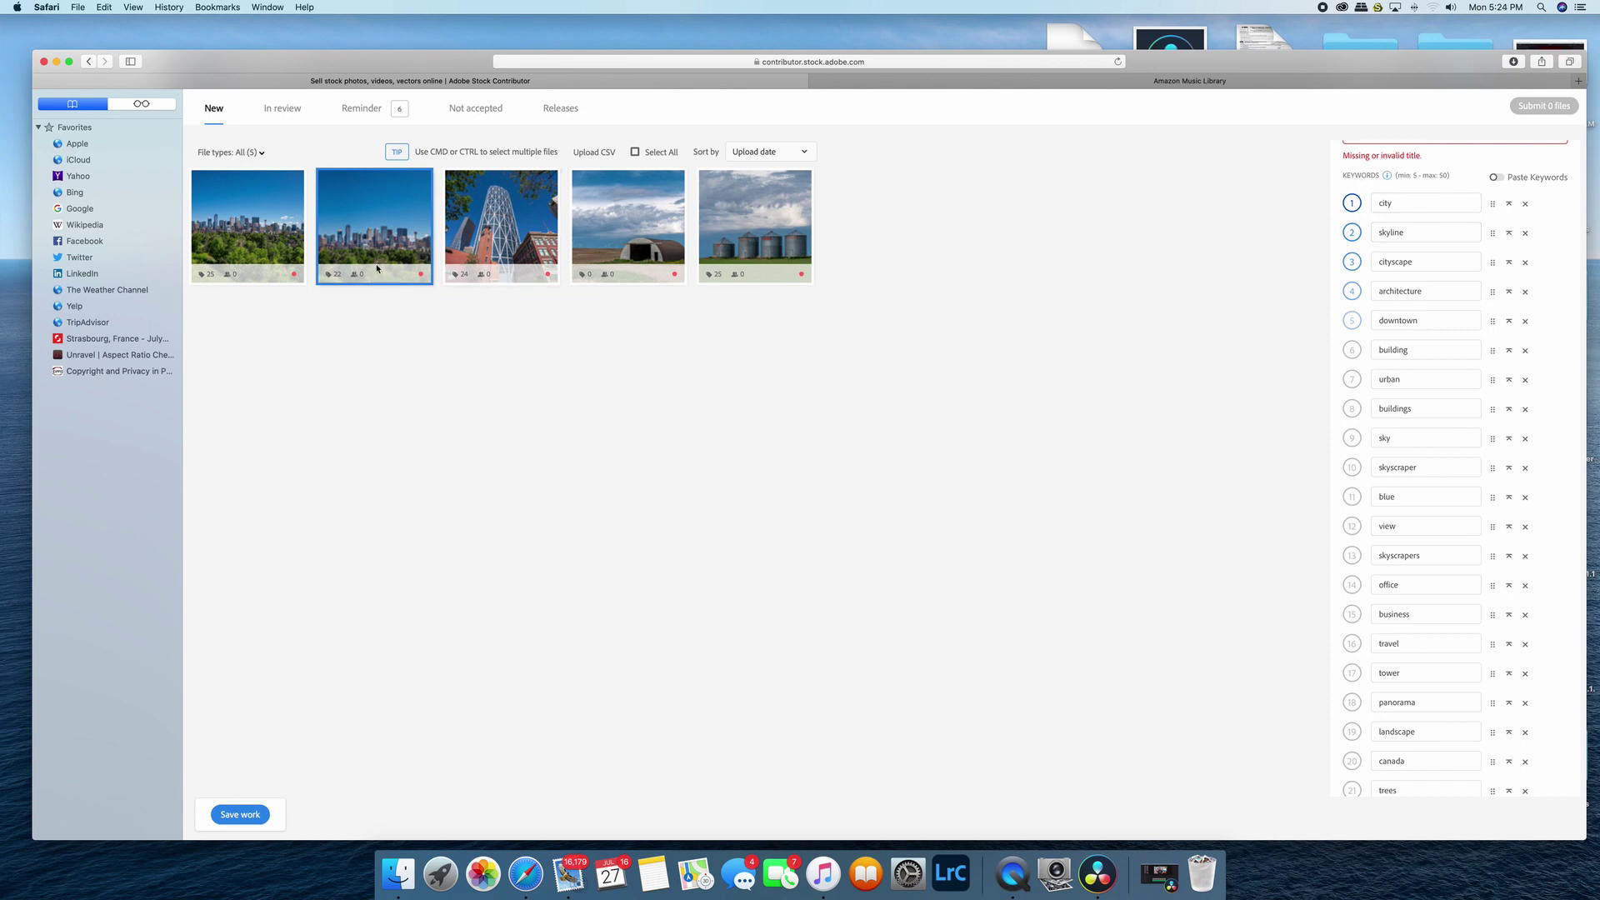
pyautogui.scroll(2, 1017, 272)
pyautogui.scroll(8, 1414, 372)
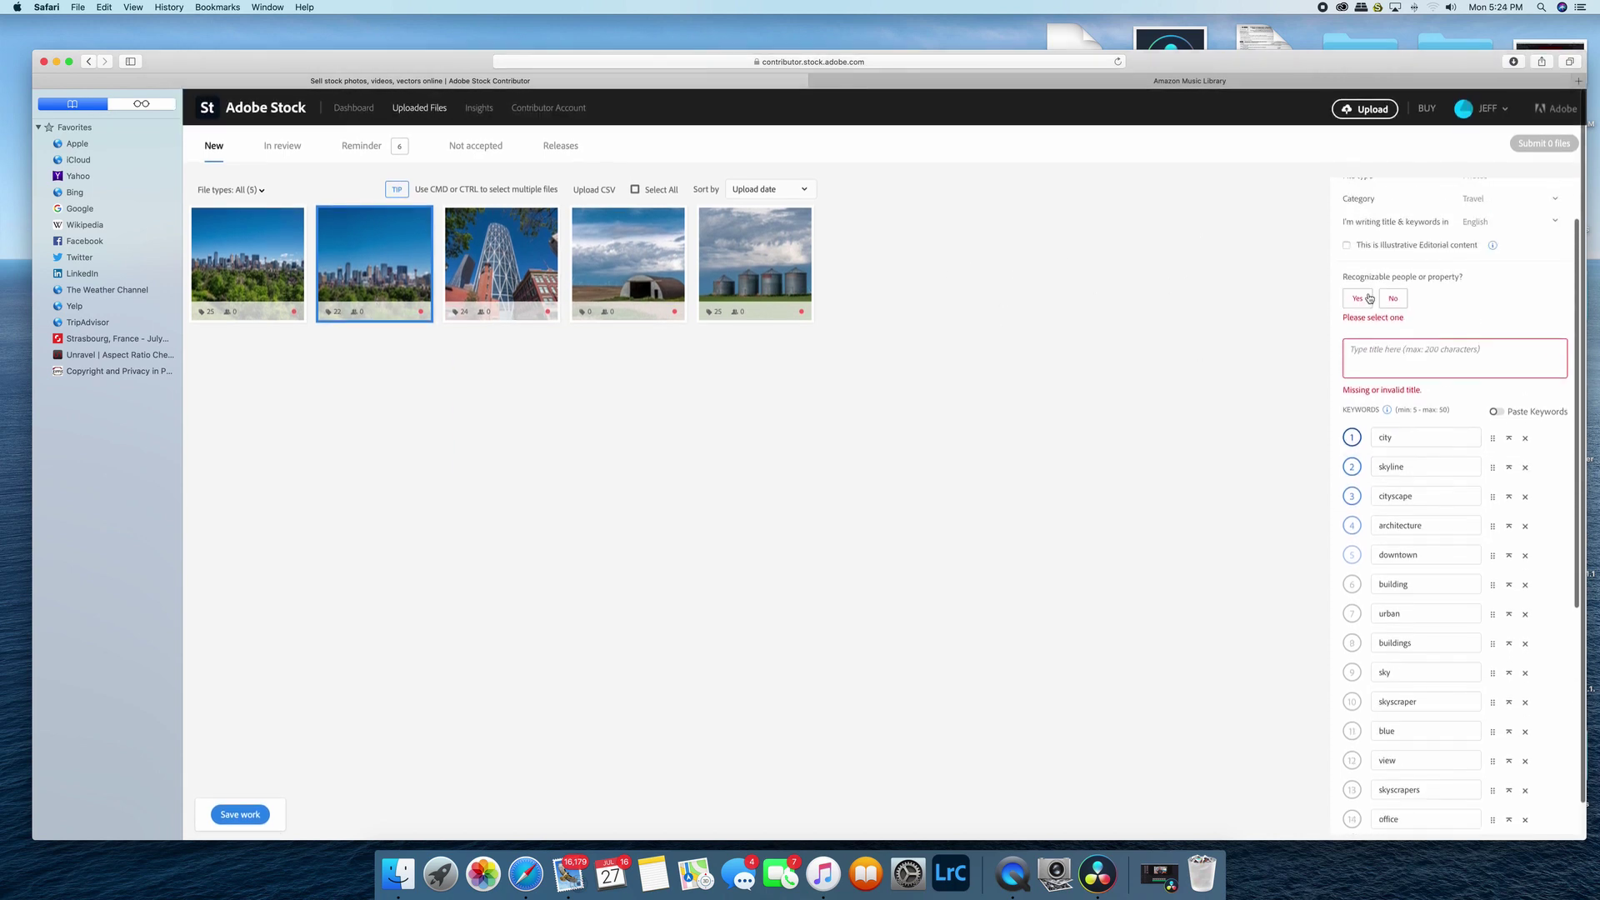
pyautogui.scroll(1, 1350, 333)
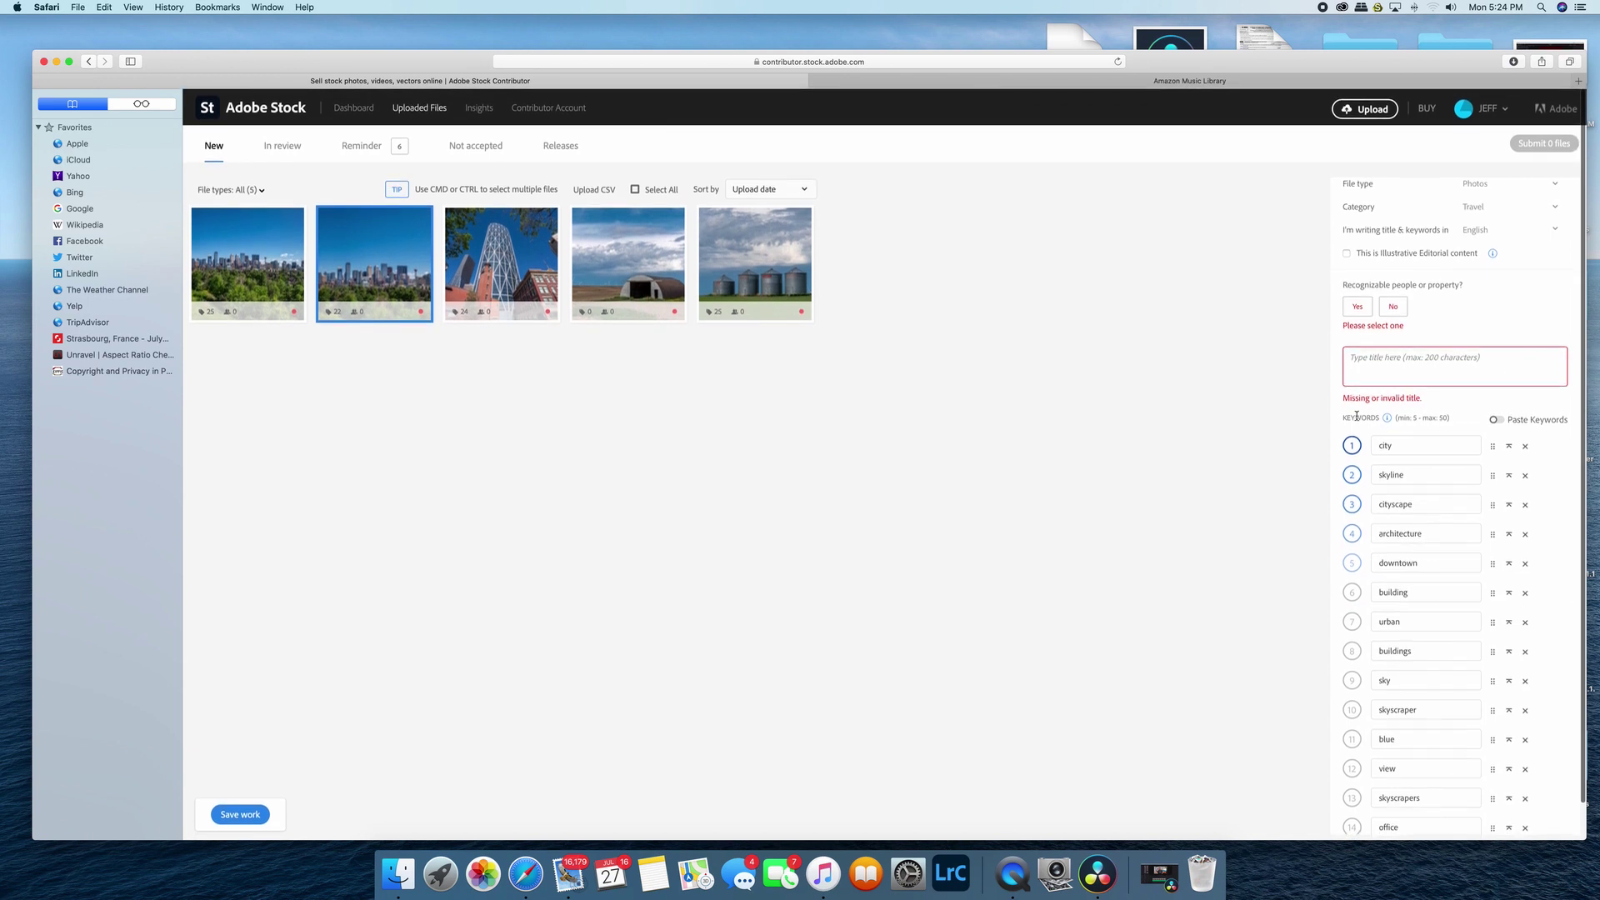
pyautogui.scroll(-3, 1373, 383)
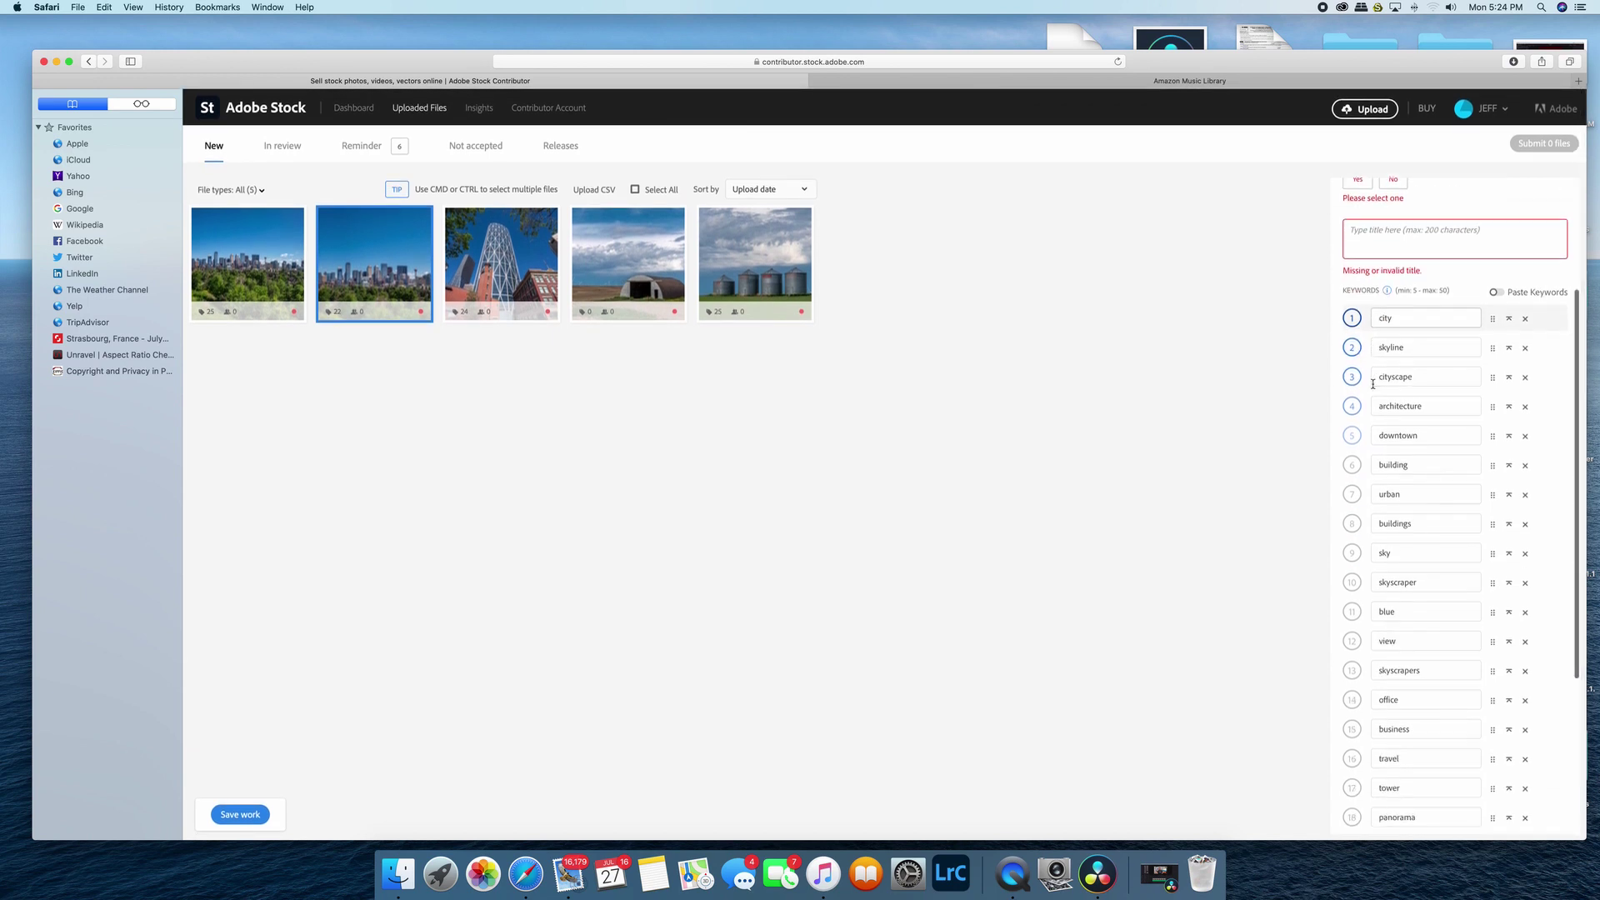
pyautogui.scroll(-1, 1372, 384)
pyautogui.scroll(3, 1372, 383)
# Add the keywords calgary, alberta, canada and summer to the end of the panorama's keyword list
pyautogui.scroll(-8, 1373, 381)
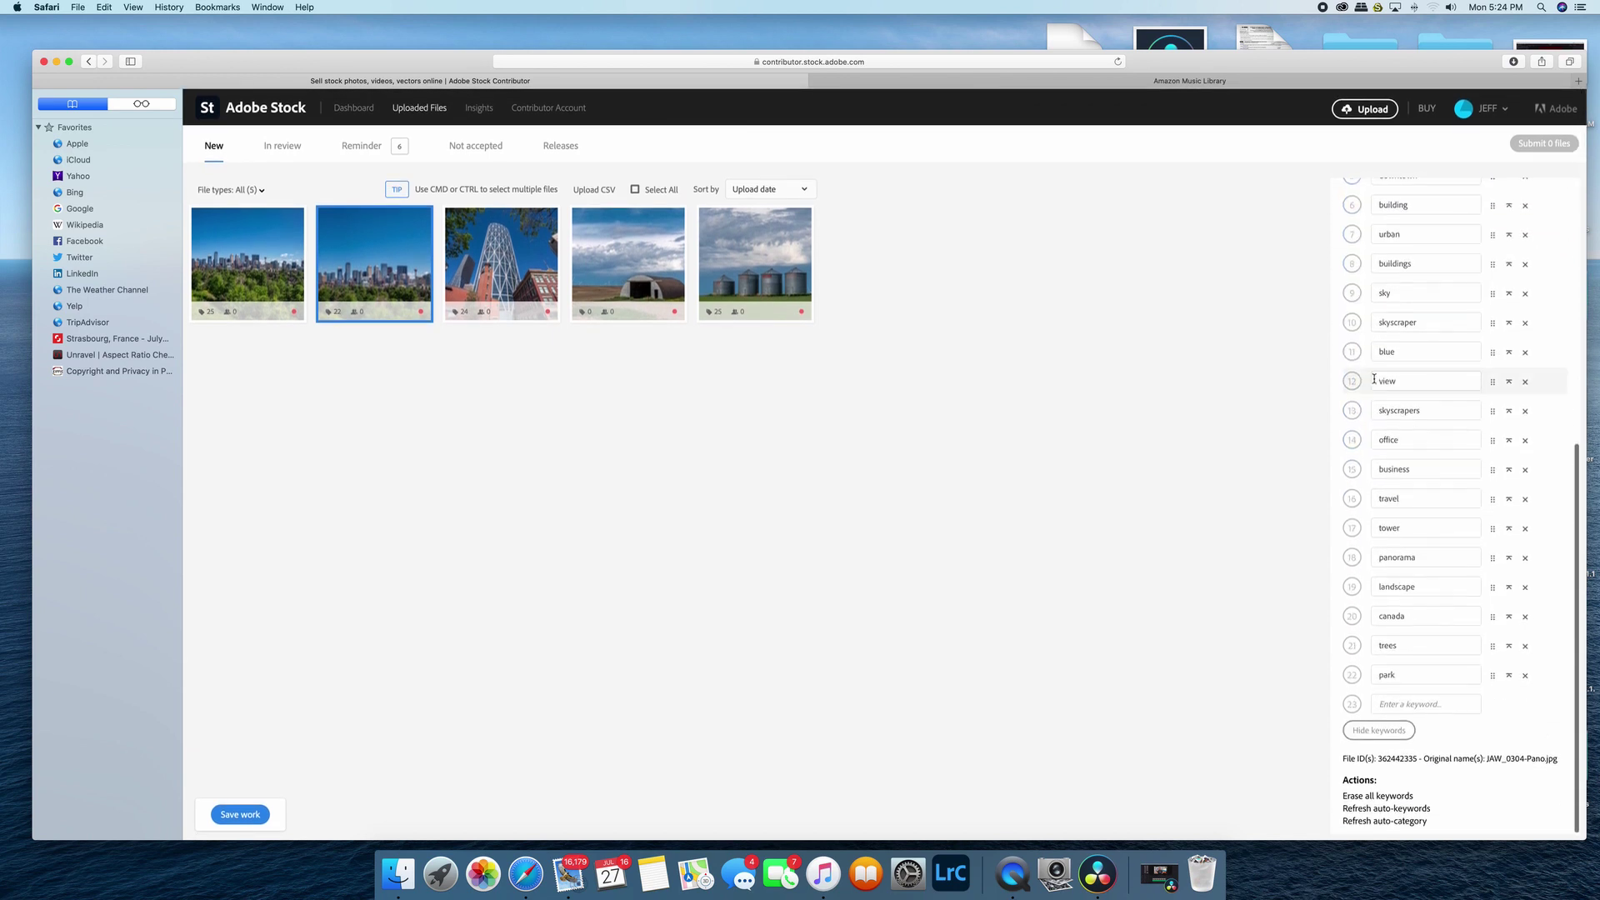
pyautogui.click(1408, 704)
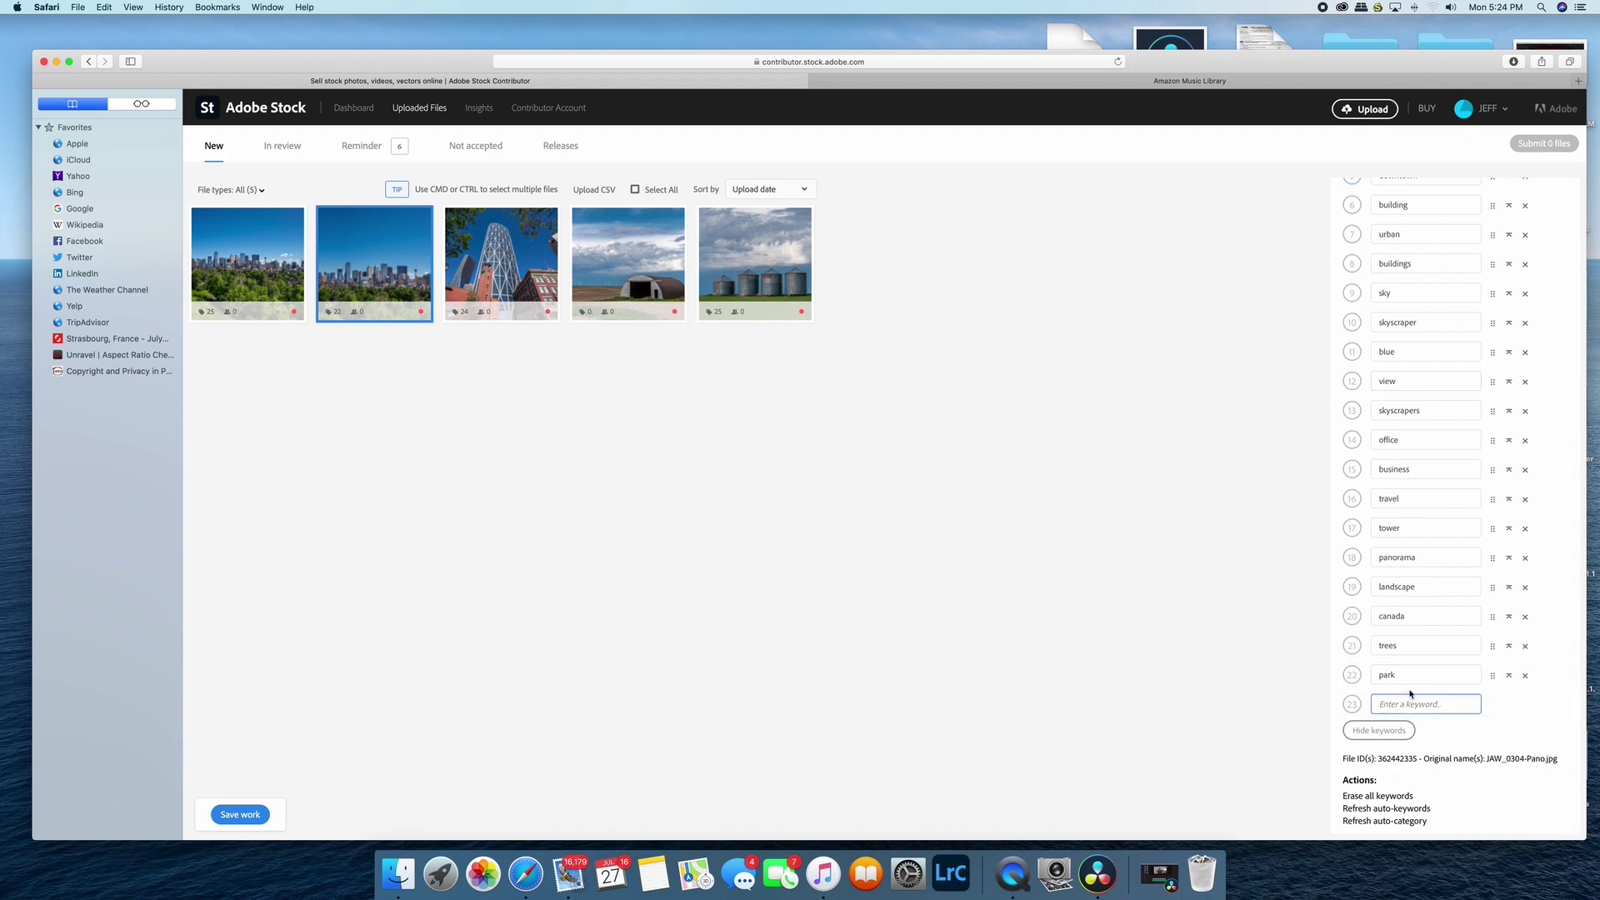
pyautogui.write('calgary,')
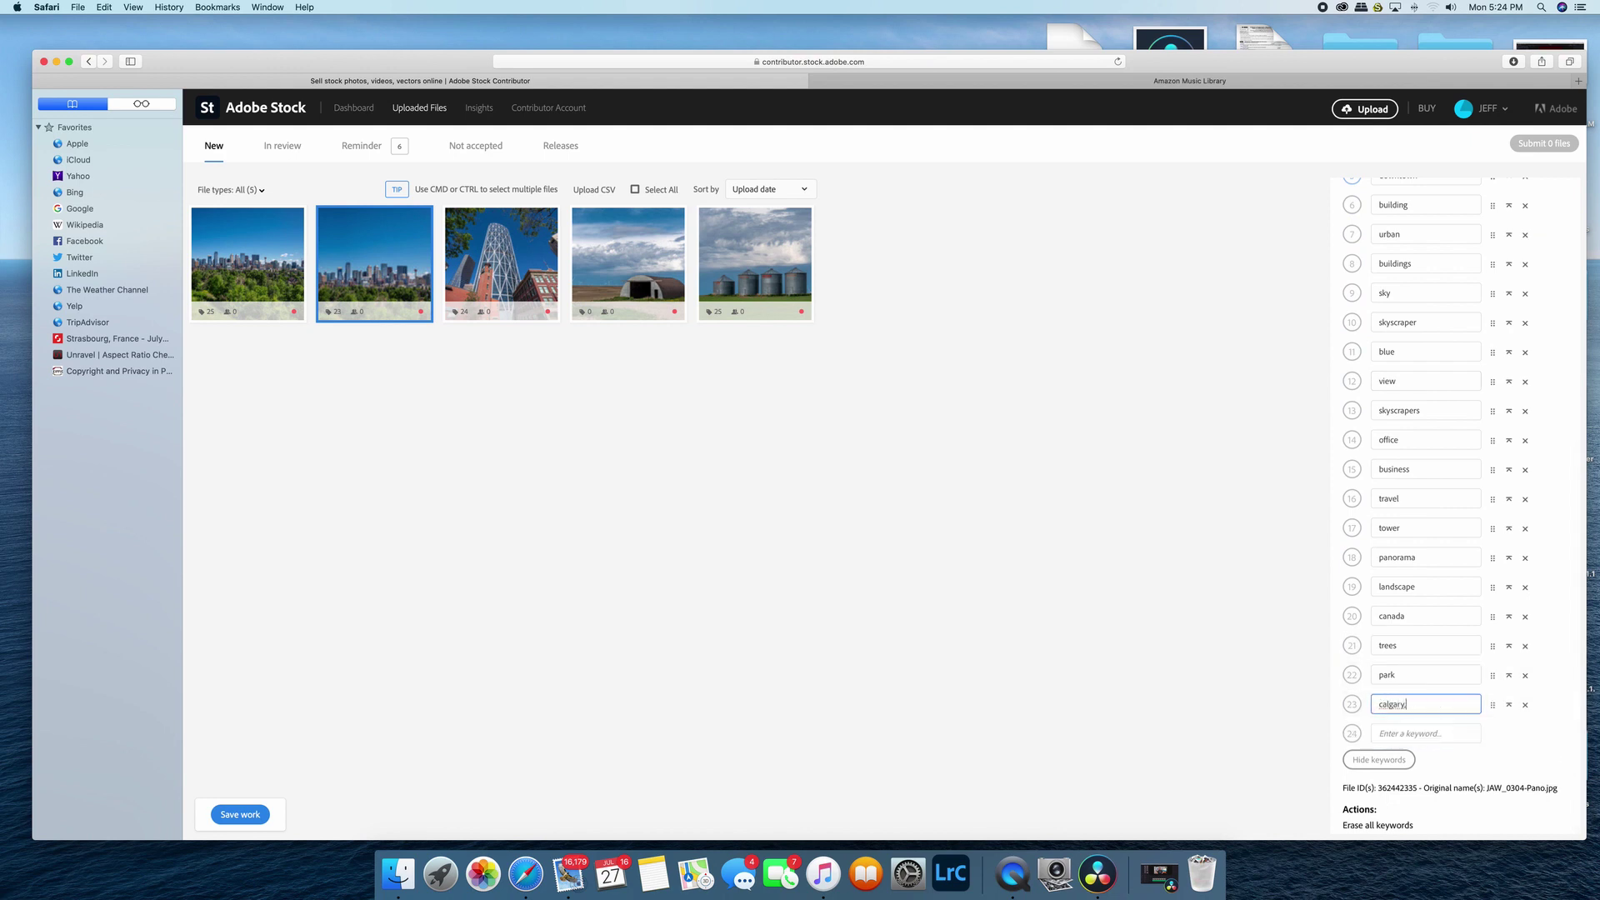
pyautogui.write('alberta,canada,')
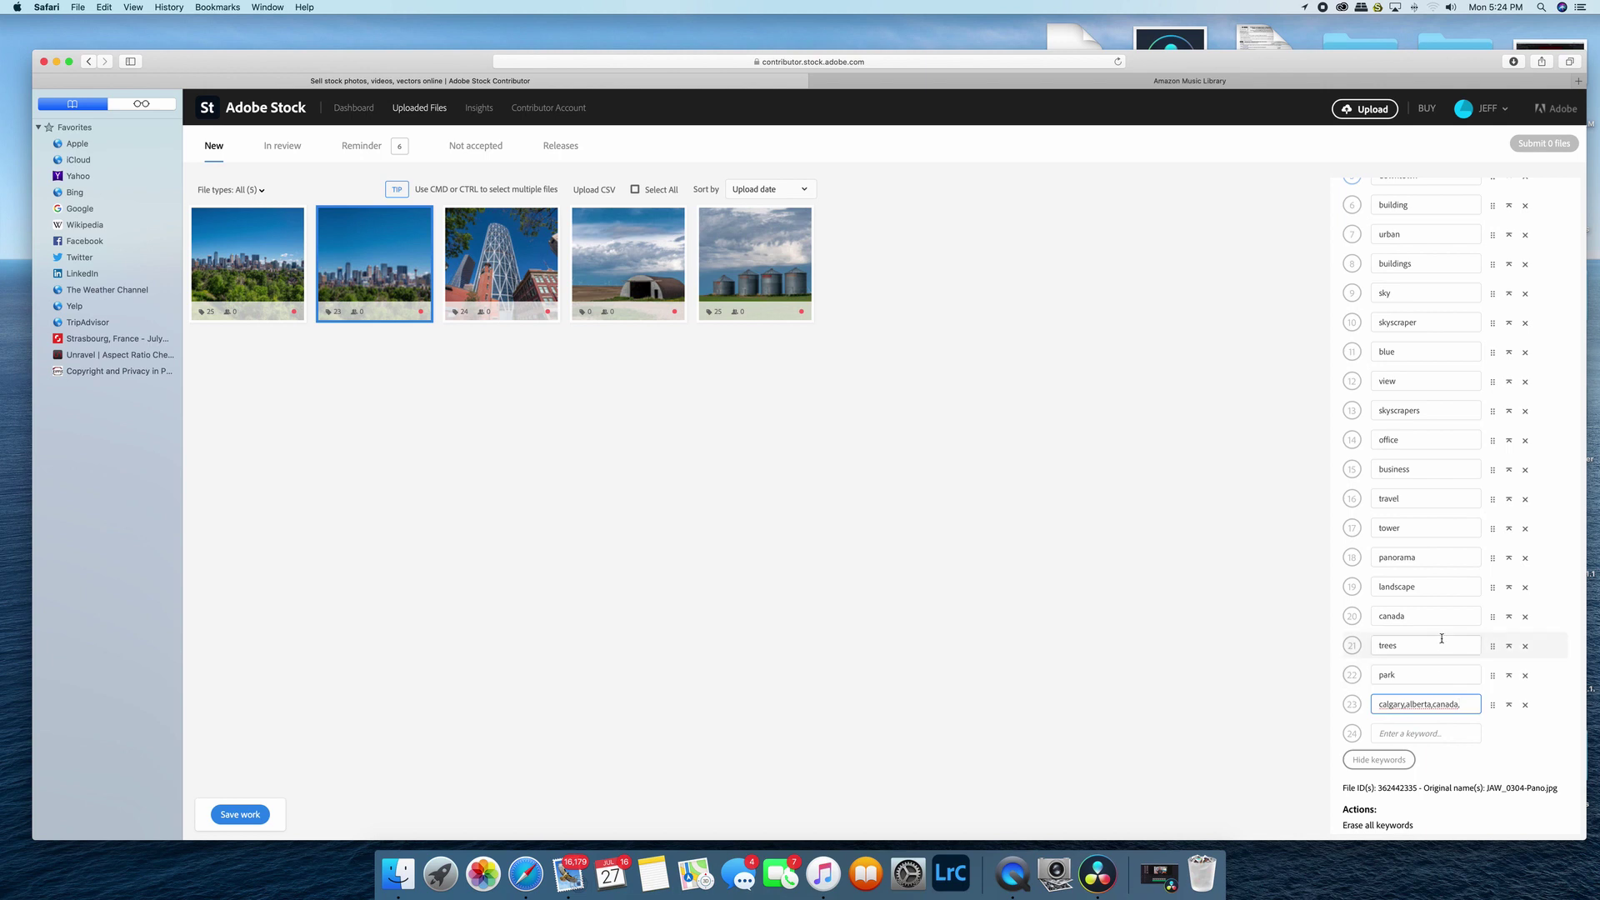
pyautogui.scroll(5, 1439, 646)
pyautogui.scroll(-6, 1439, 646)
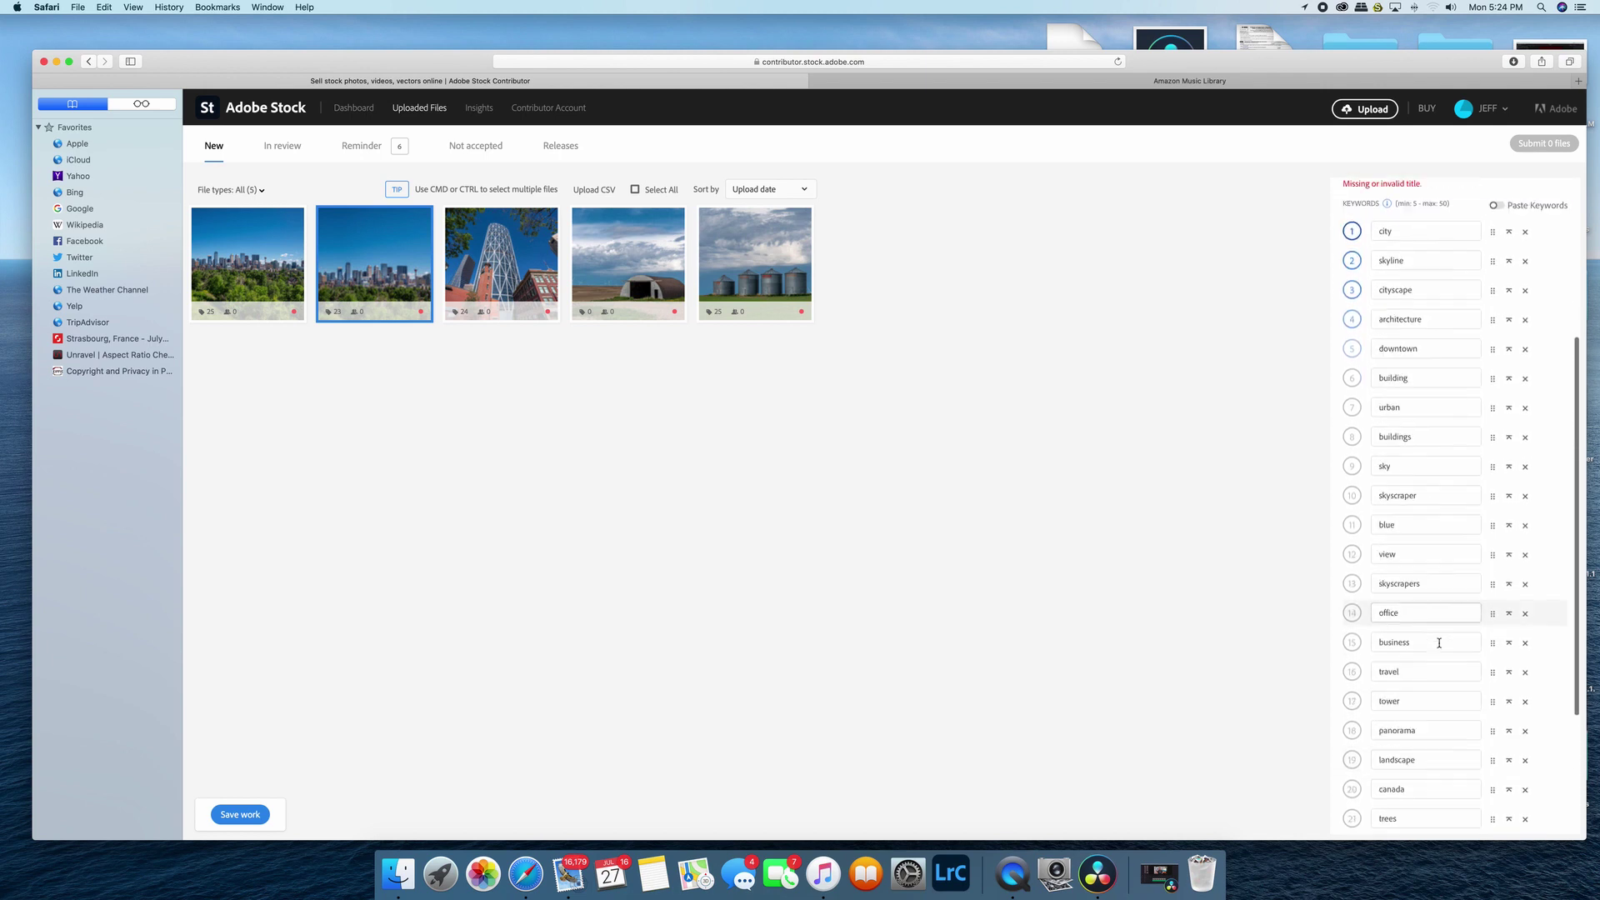
pyautogui.write('summer')
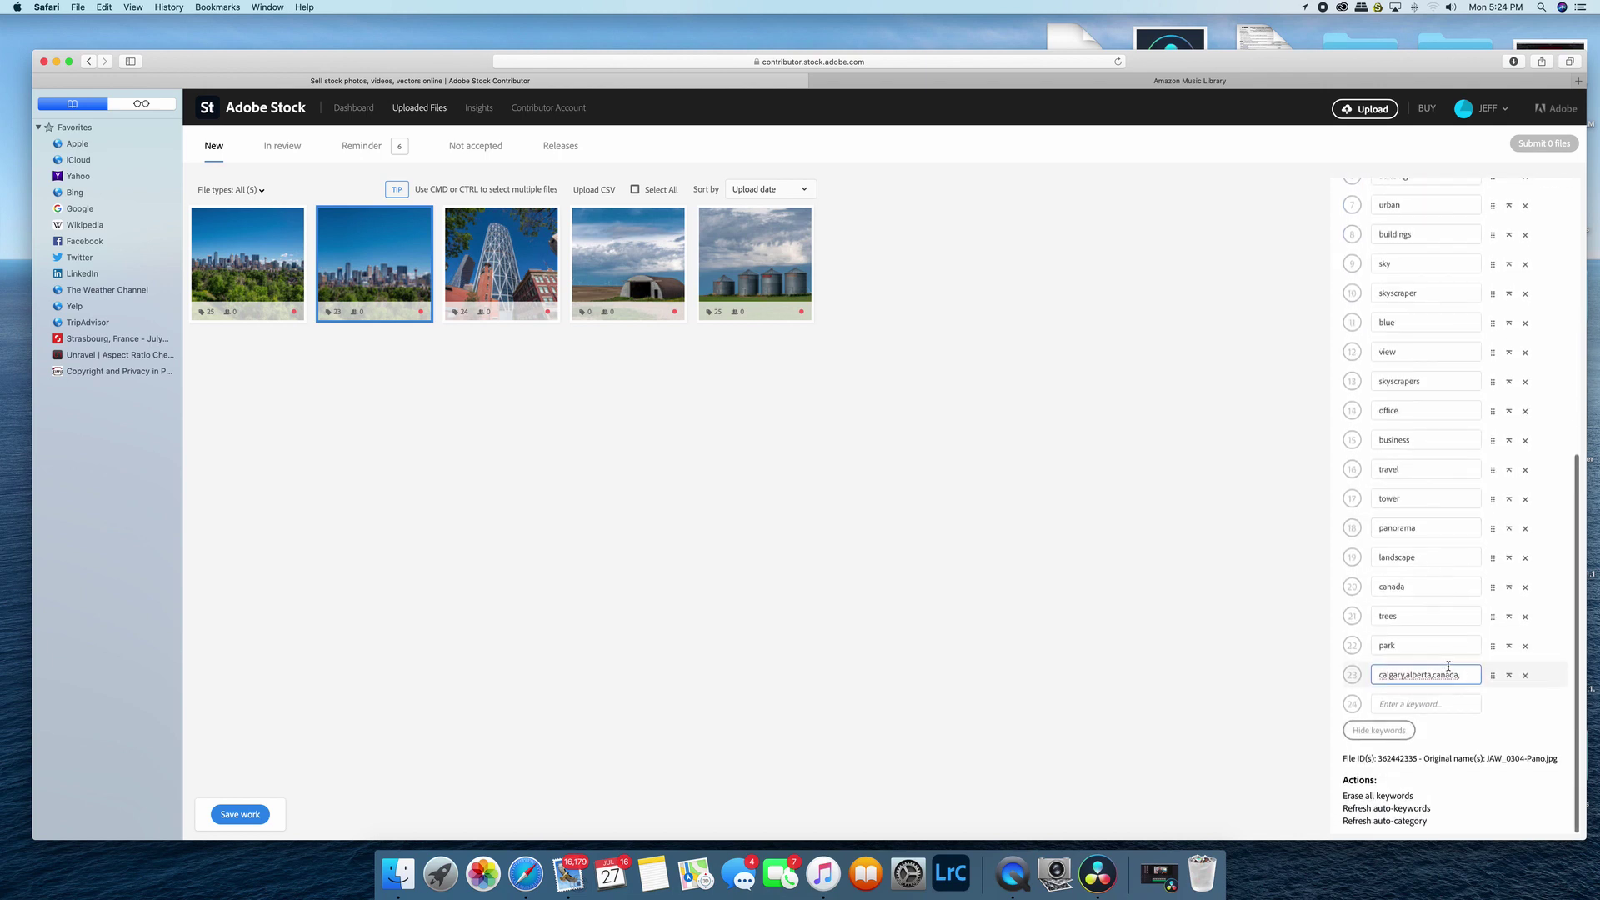
pyautogui.write(',')
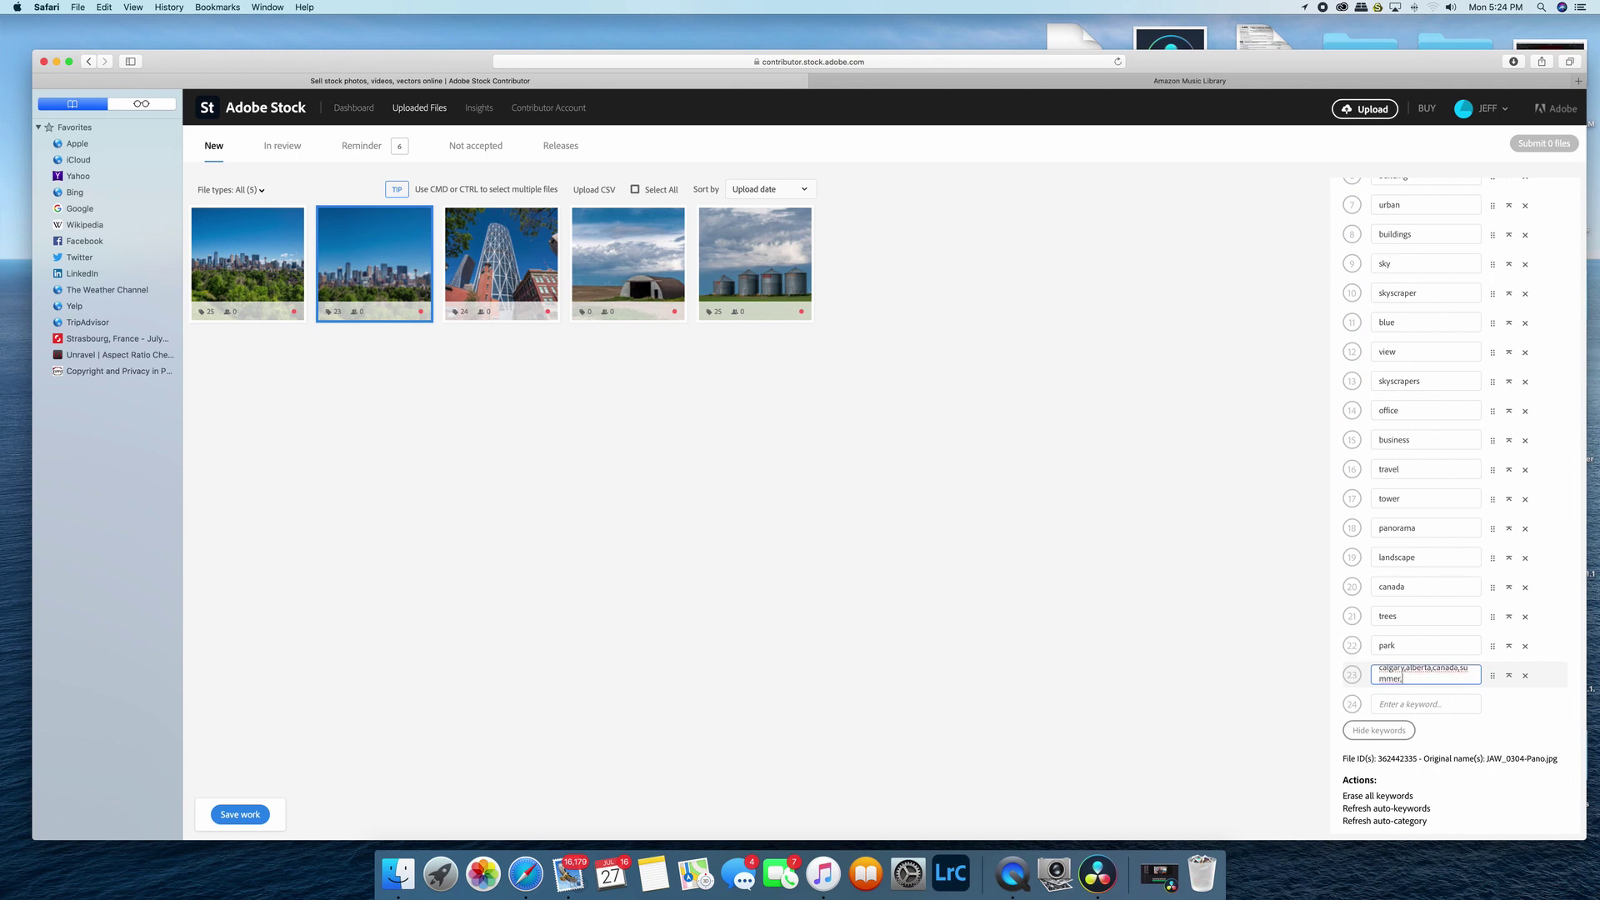
pyautogui.press('Return')
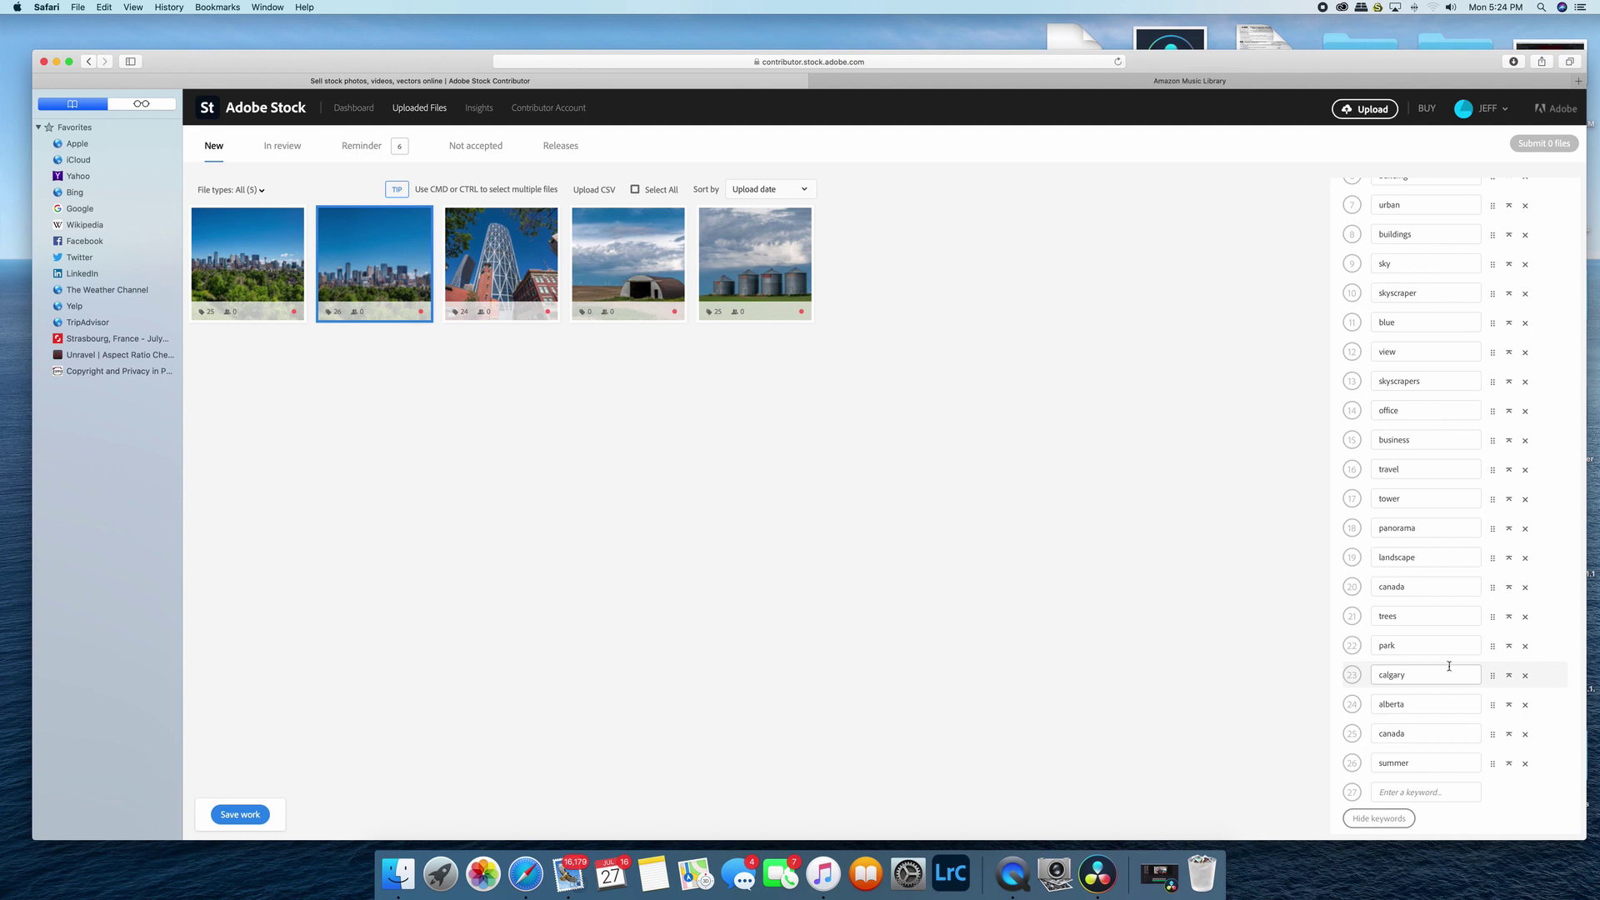
# Move the keyword calgary to first place in the panorama's keyword list
pyautogui.scroll(1, 1445, 667)
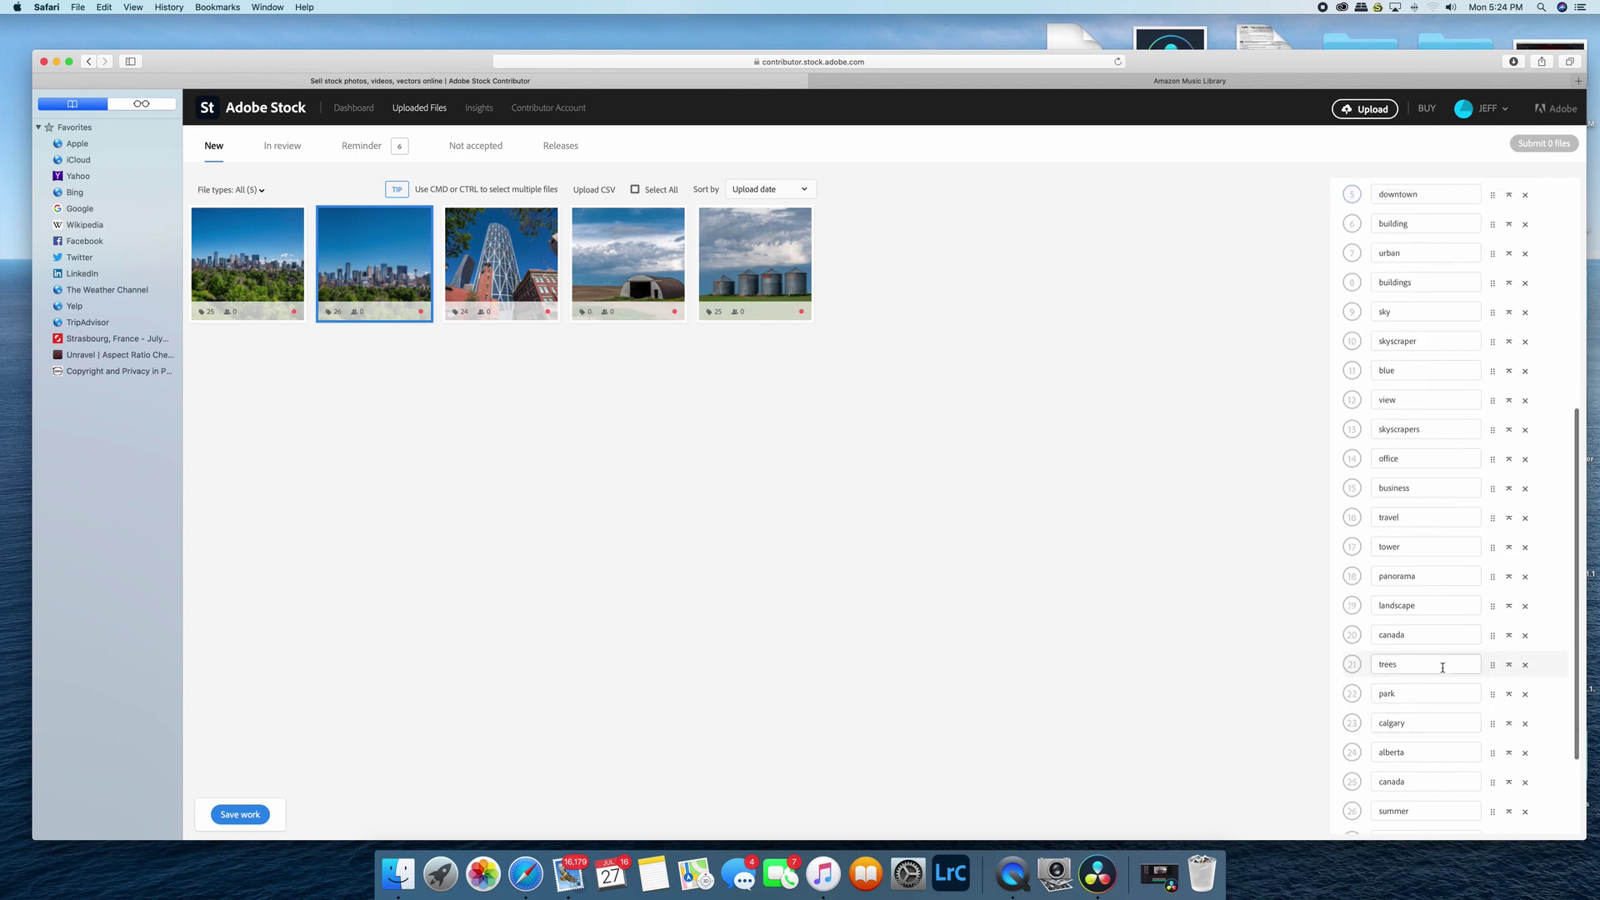
pyautogui.scroll(3, 1443, 667)
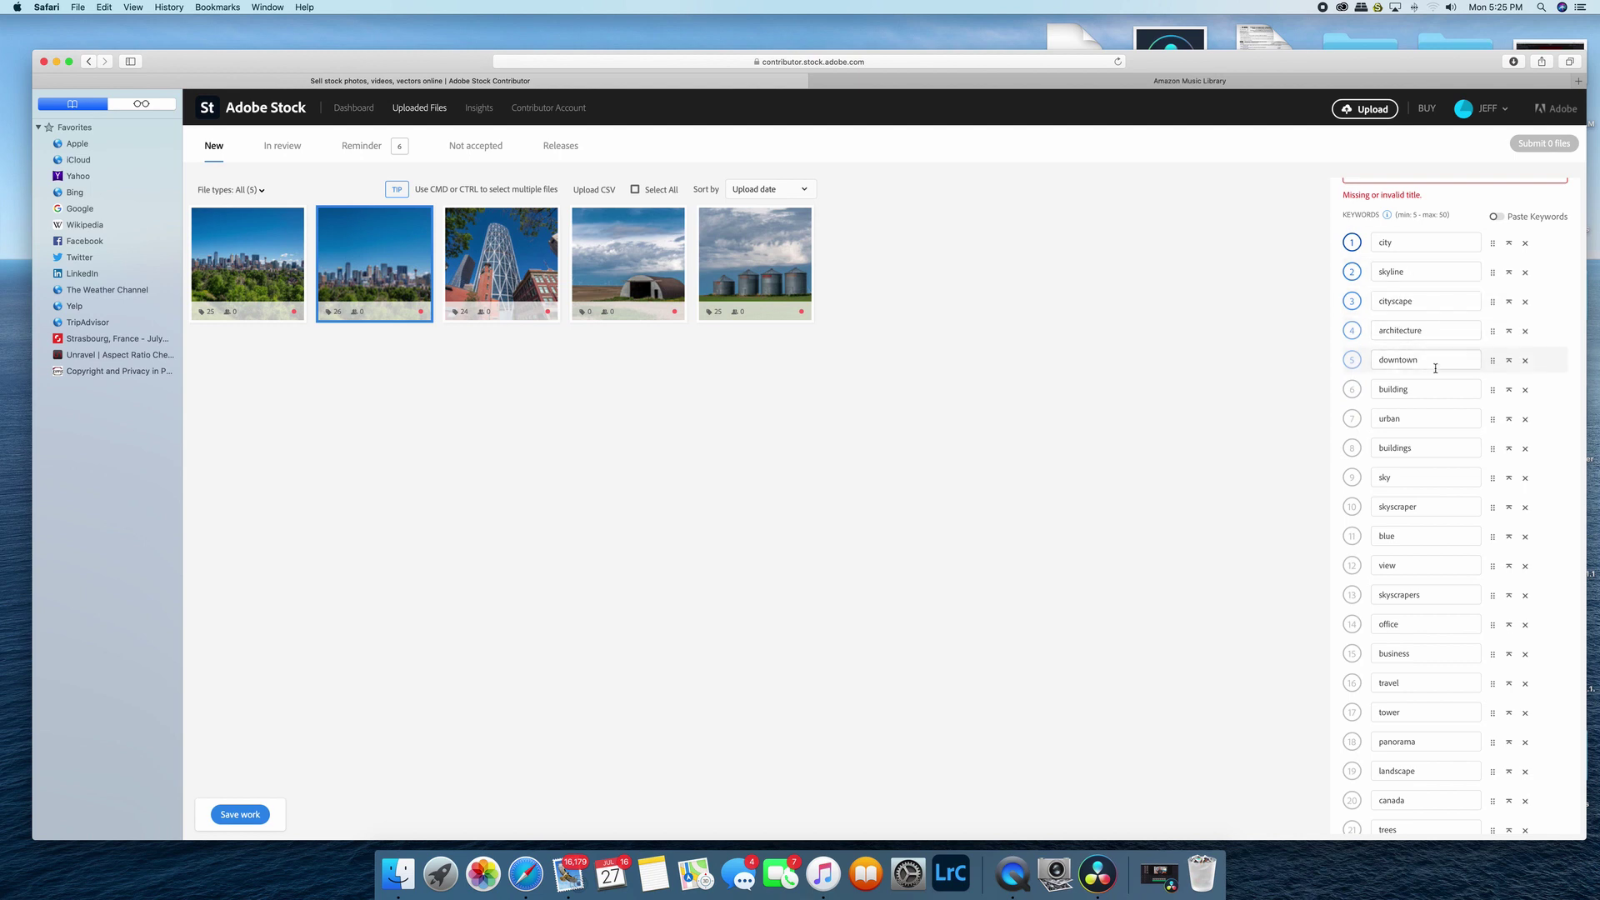
pyautogui.scroll(-5, 1435, 368)
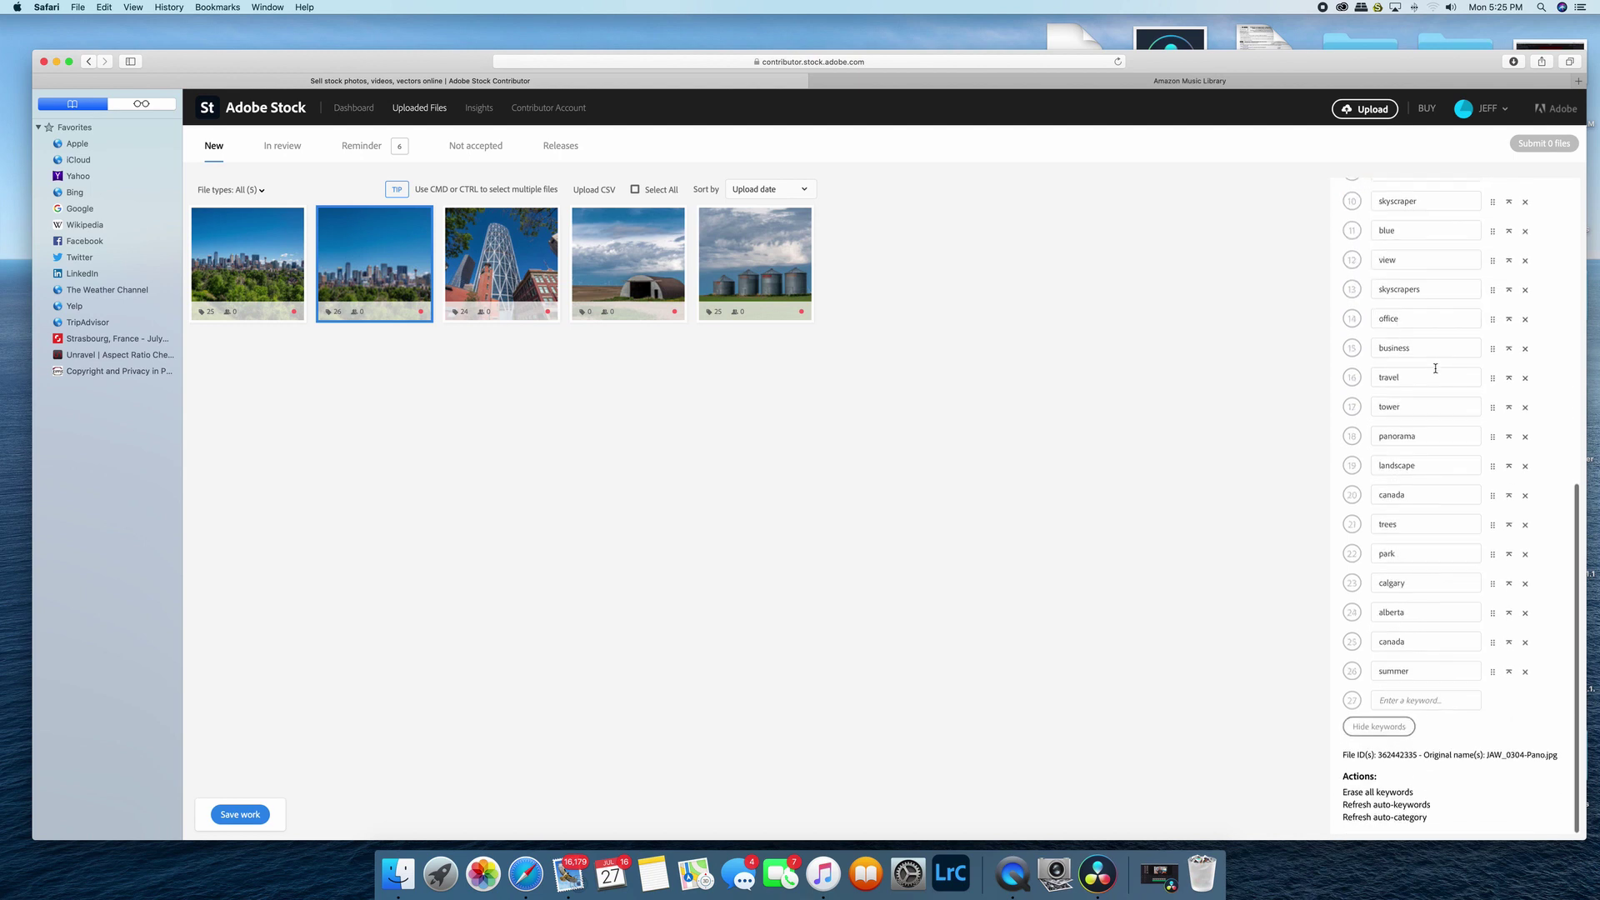
pyautogui.click(1508, 584)
pyautogui.scroll(10, 1436, 464)
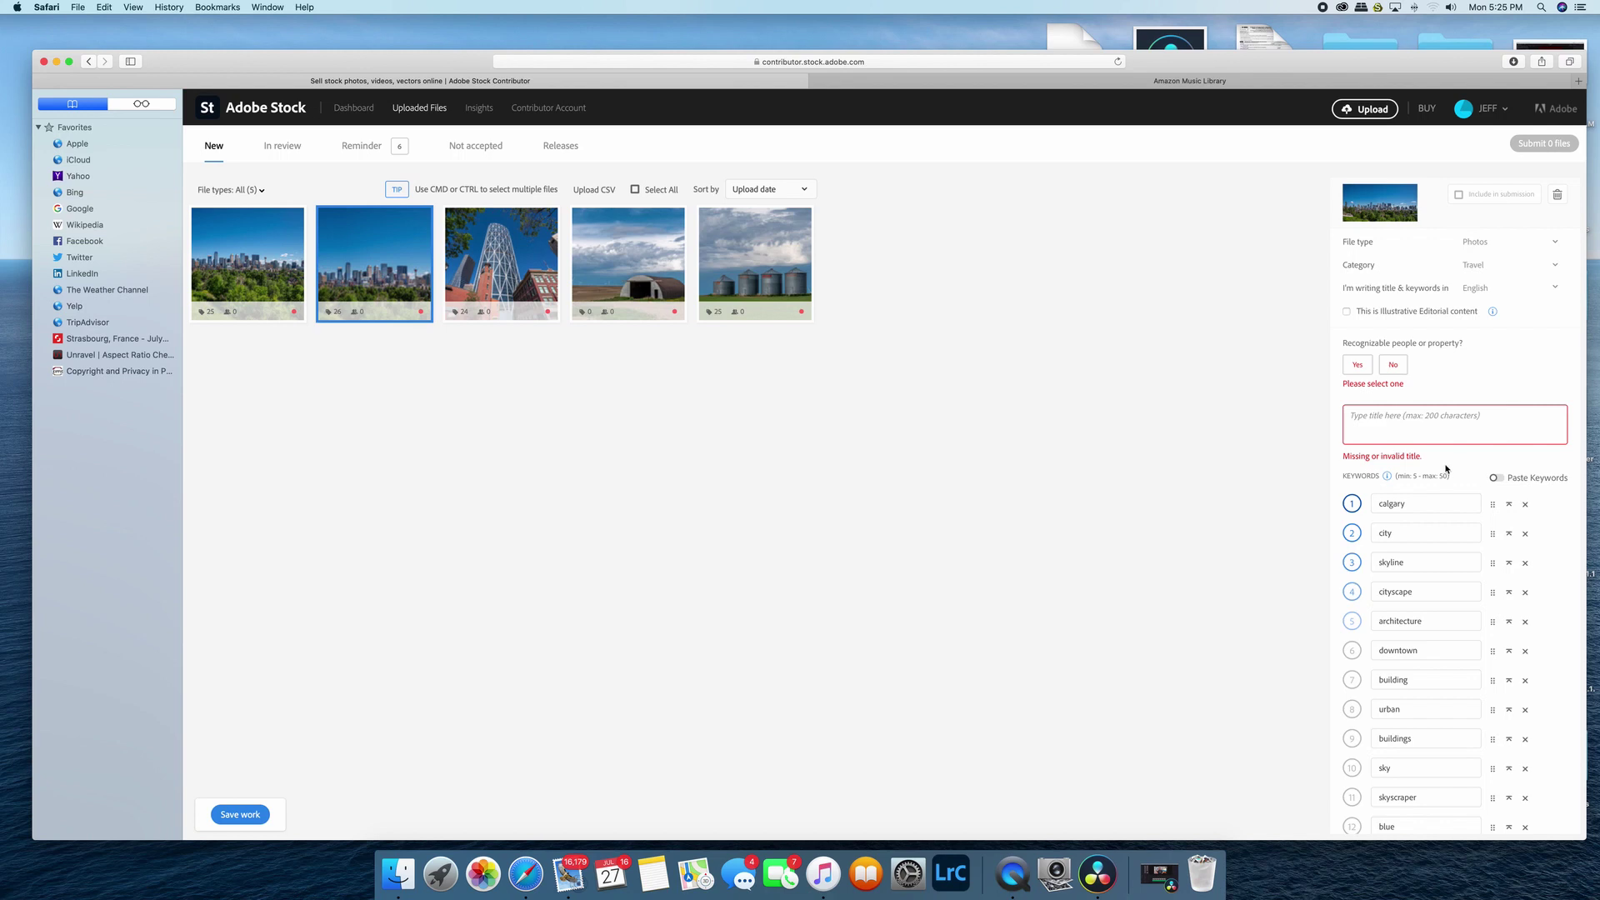
# Examine the order and relevance of the panorama's keywords from the first entry through the last
pyautogui.scroll(-3, 1410, 540)
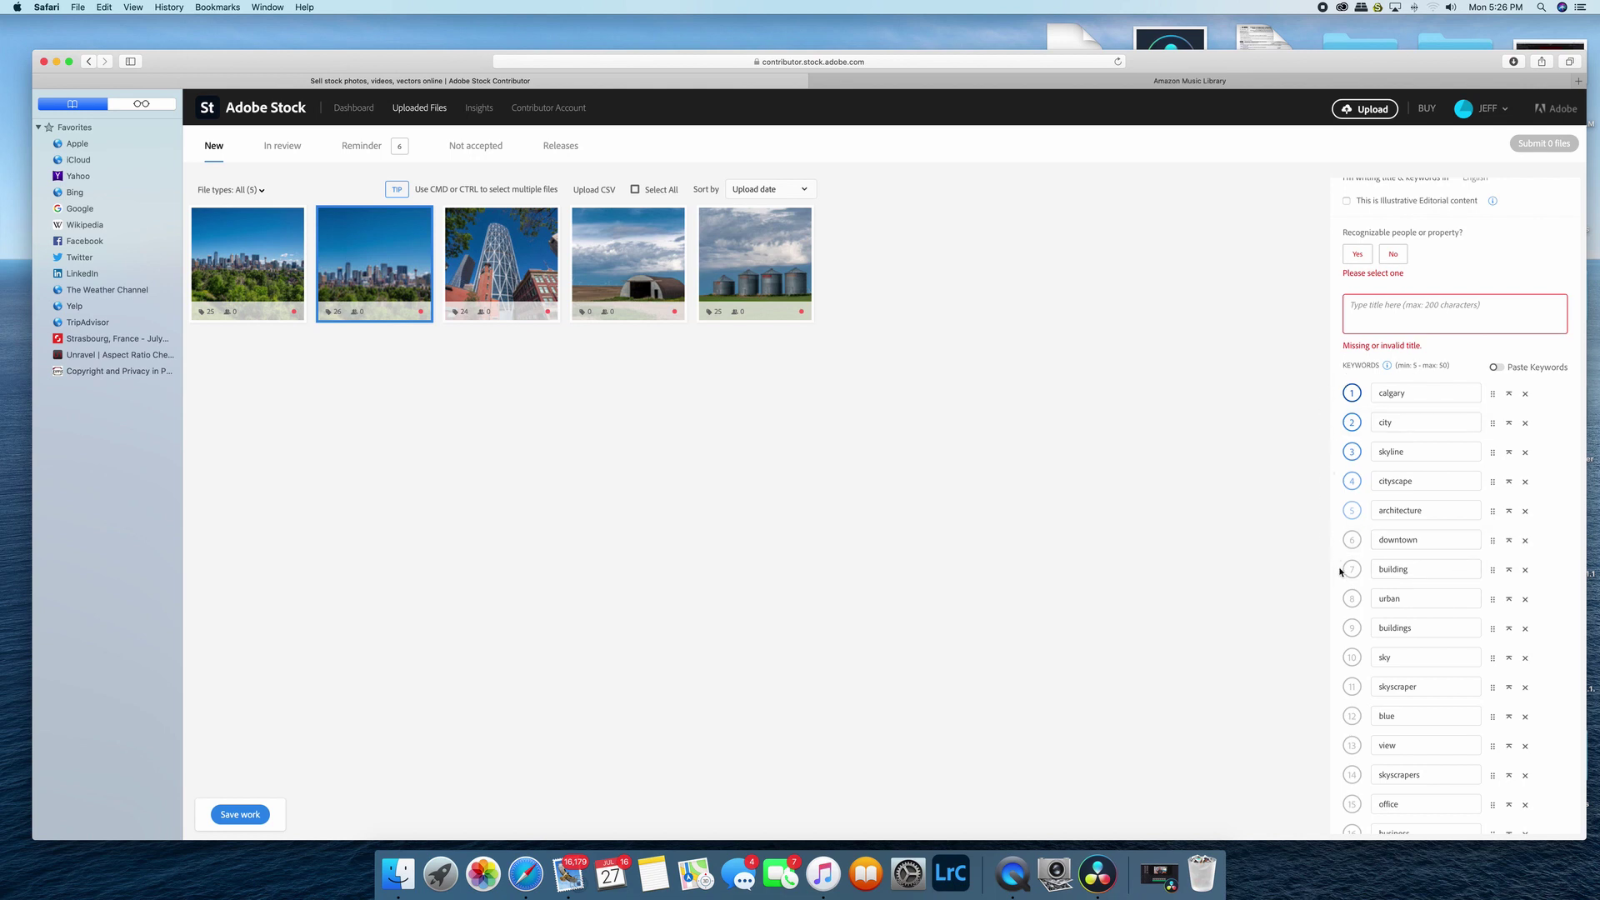
pyautogui.scroll(-2, 1446, 400)
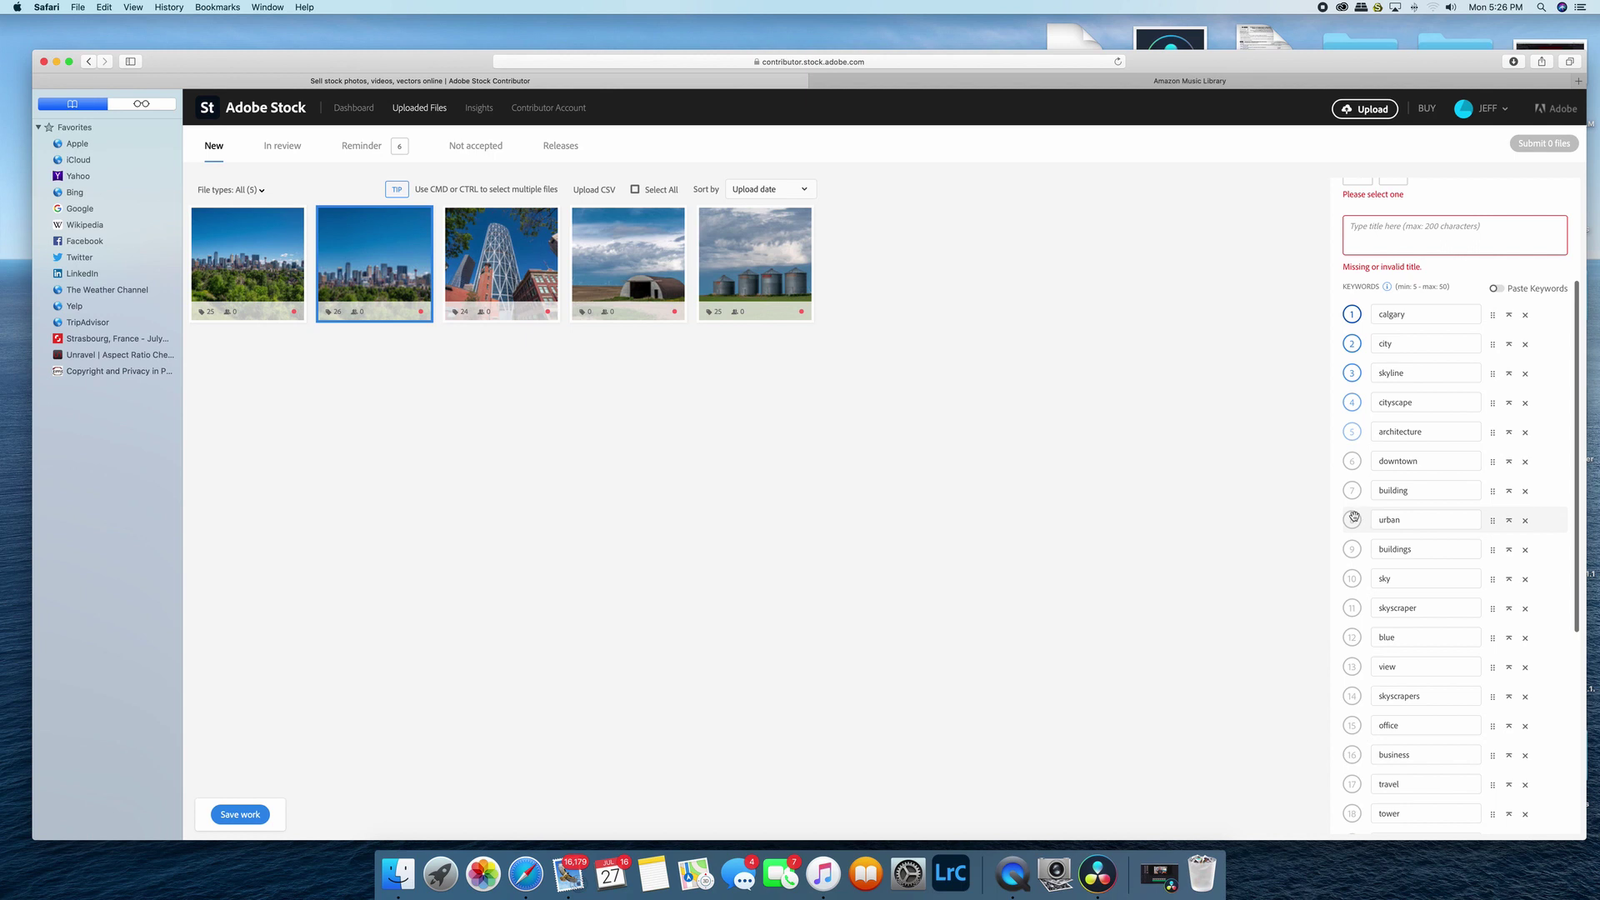
pyautogui.scroll(-1, 1356, 509)
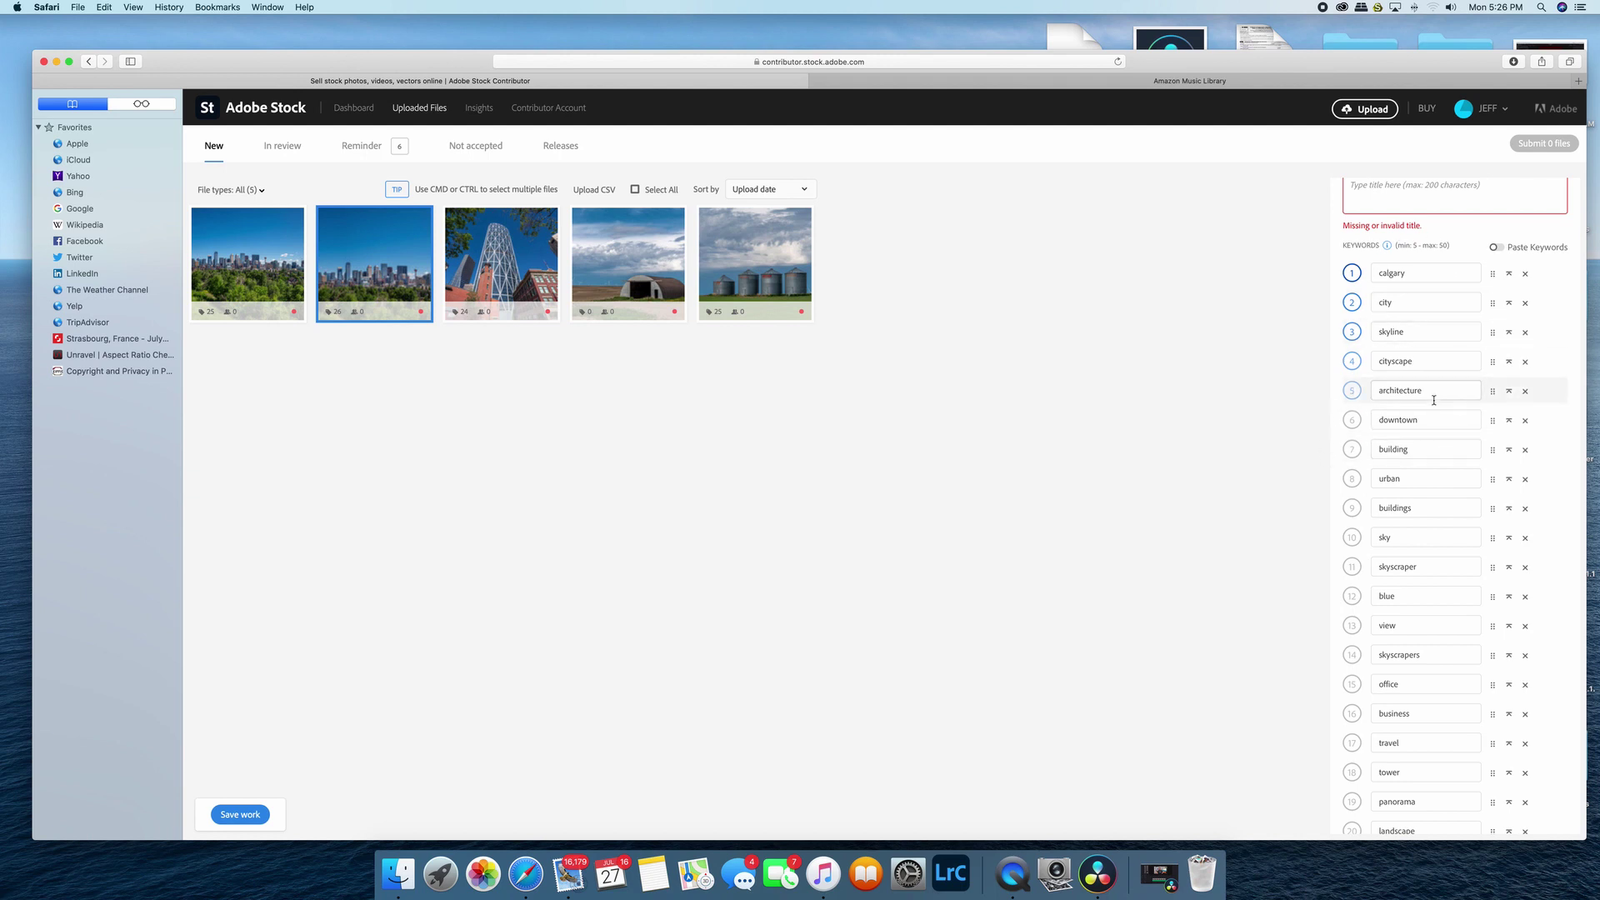
pyautogui.scroll(-3, 1409, 434)
pyautogui.scroll(-2, 1417, 488)
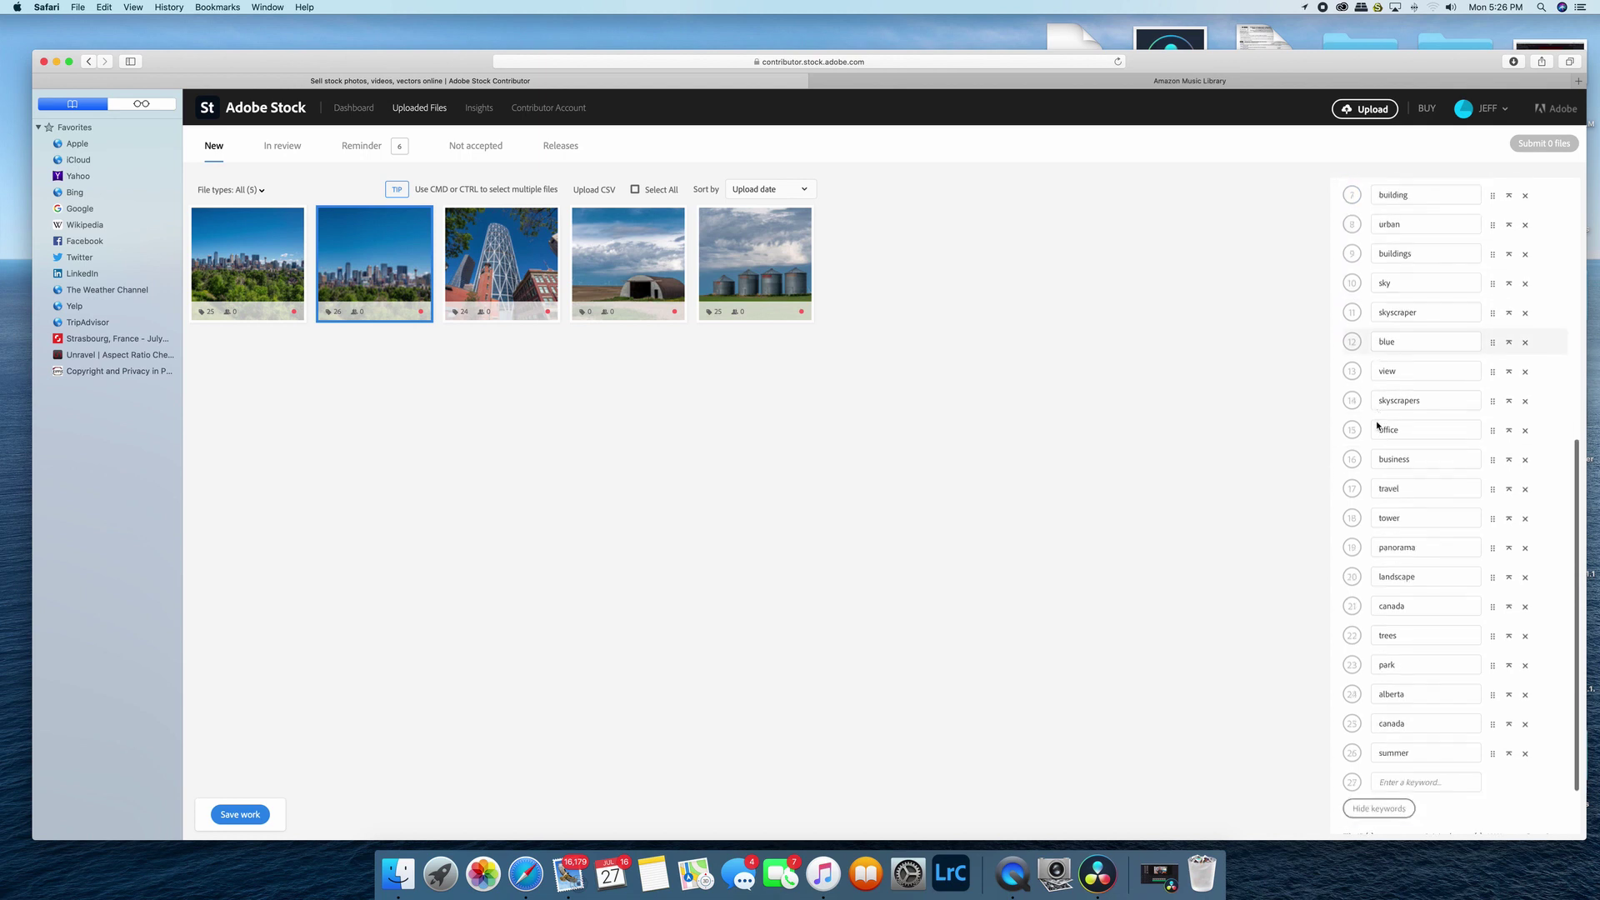
pyautogui.scroll(-3, 1378, 425)
pyautogui.scroll(-1, 1378, 425)
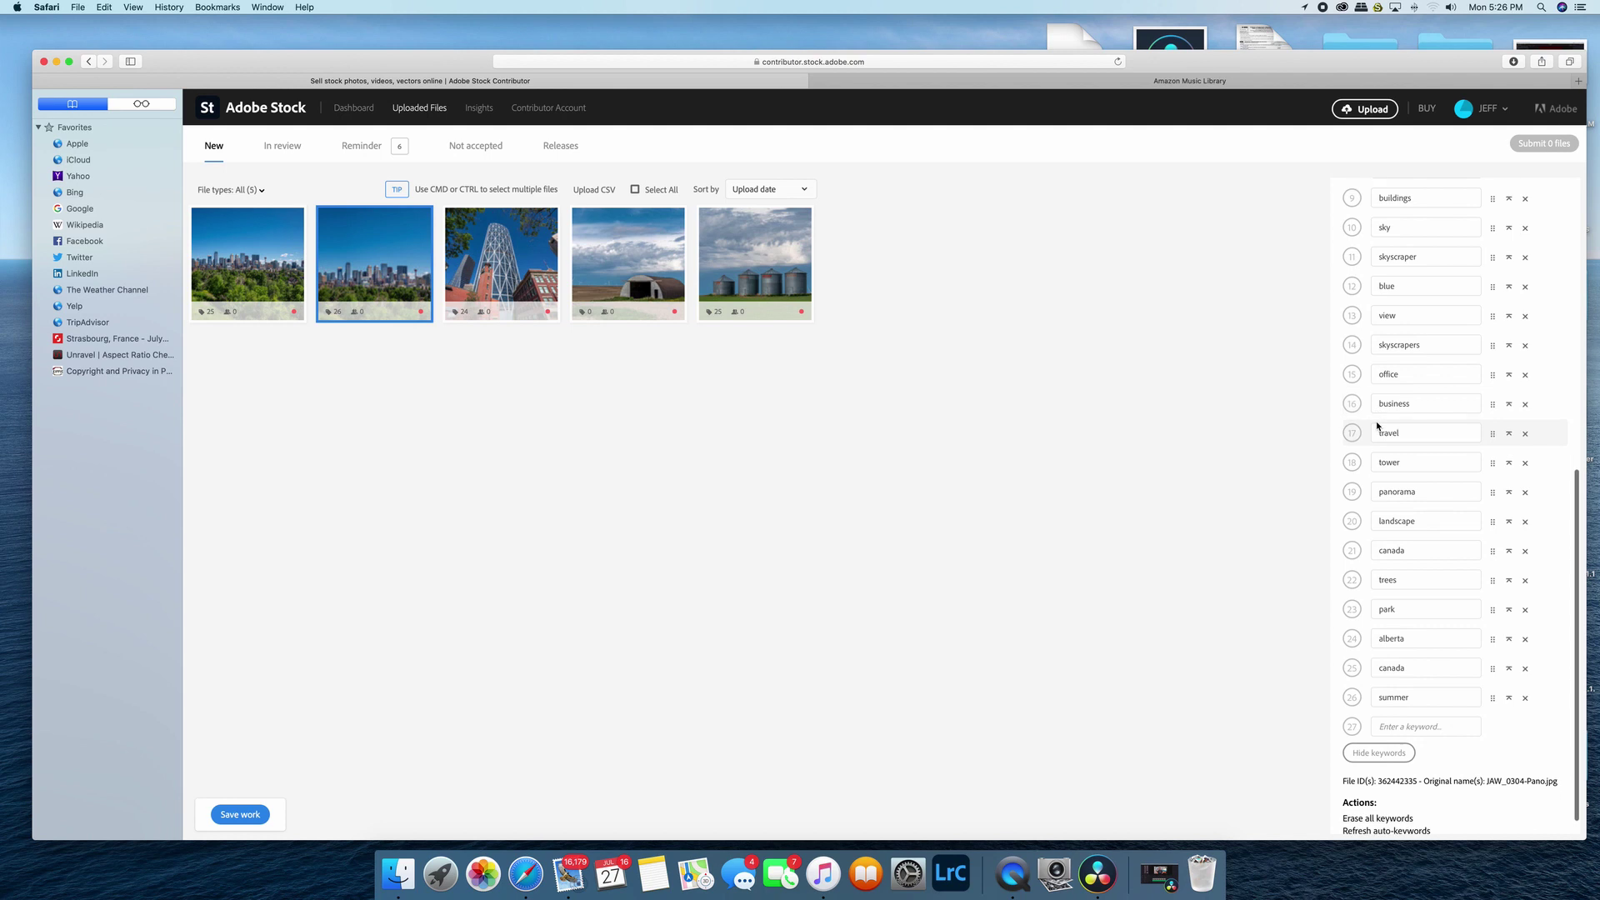
# Move downtown to fourth place, skyscraper to sixth, buildings to seventh, architecture to tenth and travel to twelfth in the panorama's keyword list
pyautogui.scroll(4, 1379, 429)
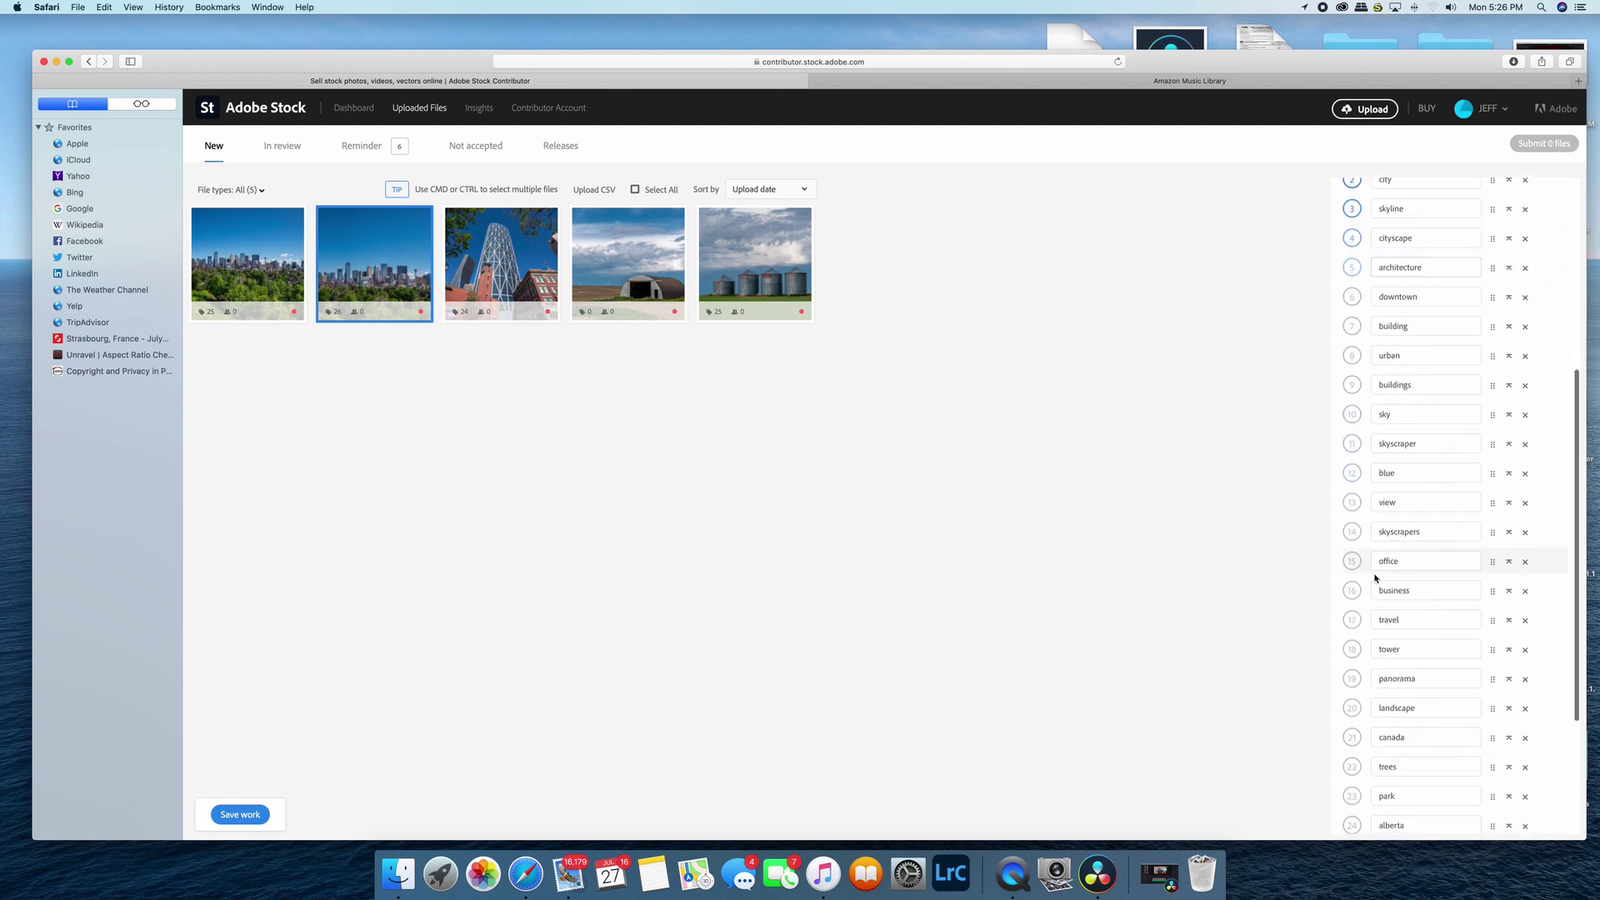
pyautogui.scroll(2, 1435, 358)
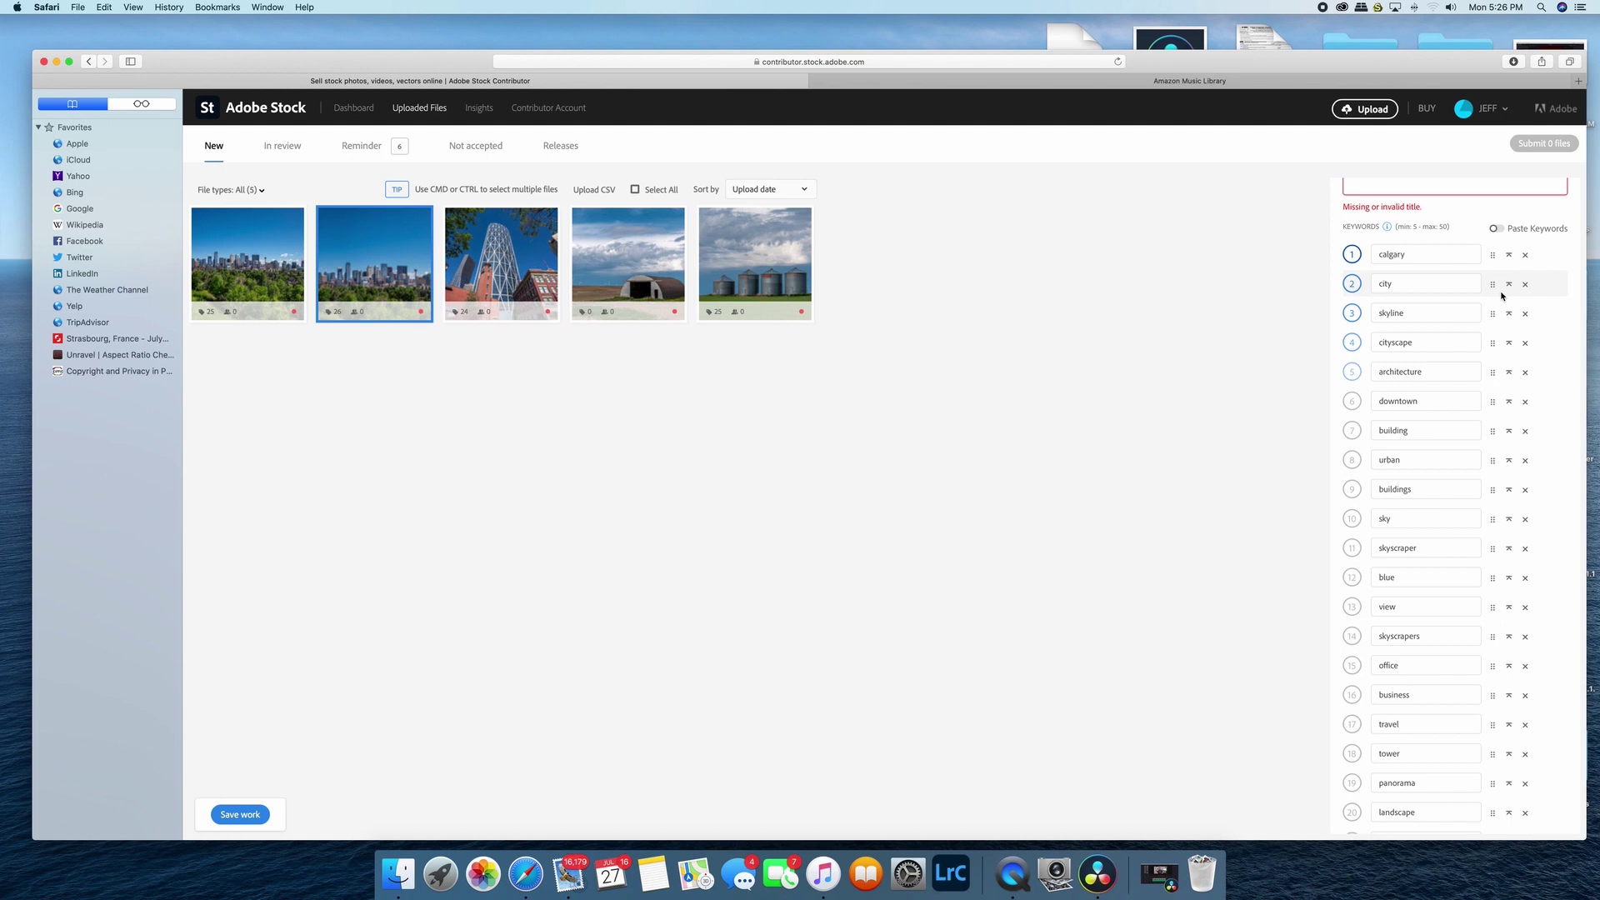
pyautogui.scroll(-2, 1503, 295)
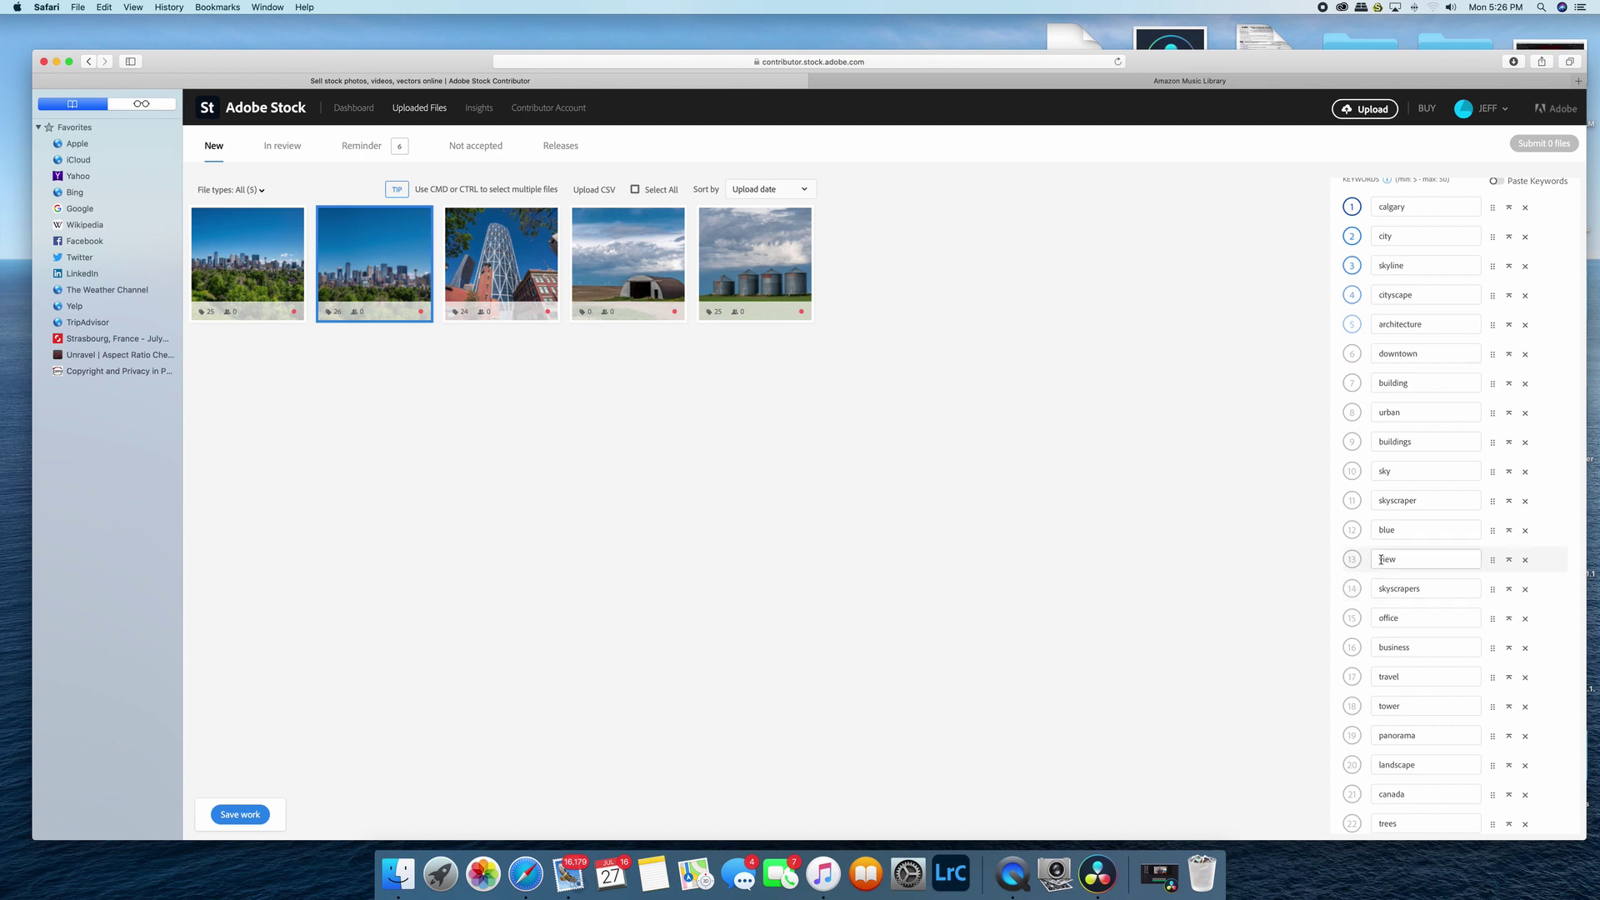
pyautogui.scroll(-1, 1425, 522)
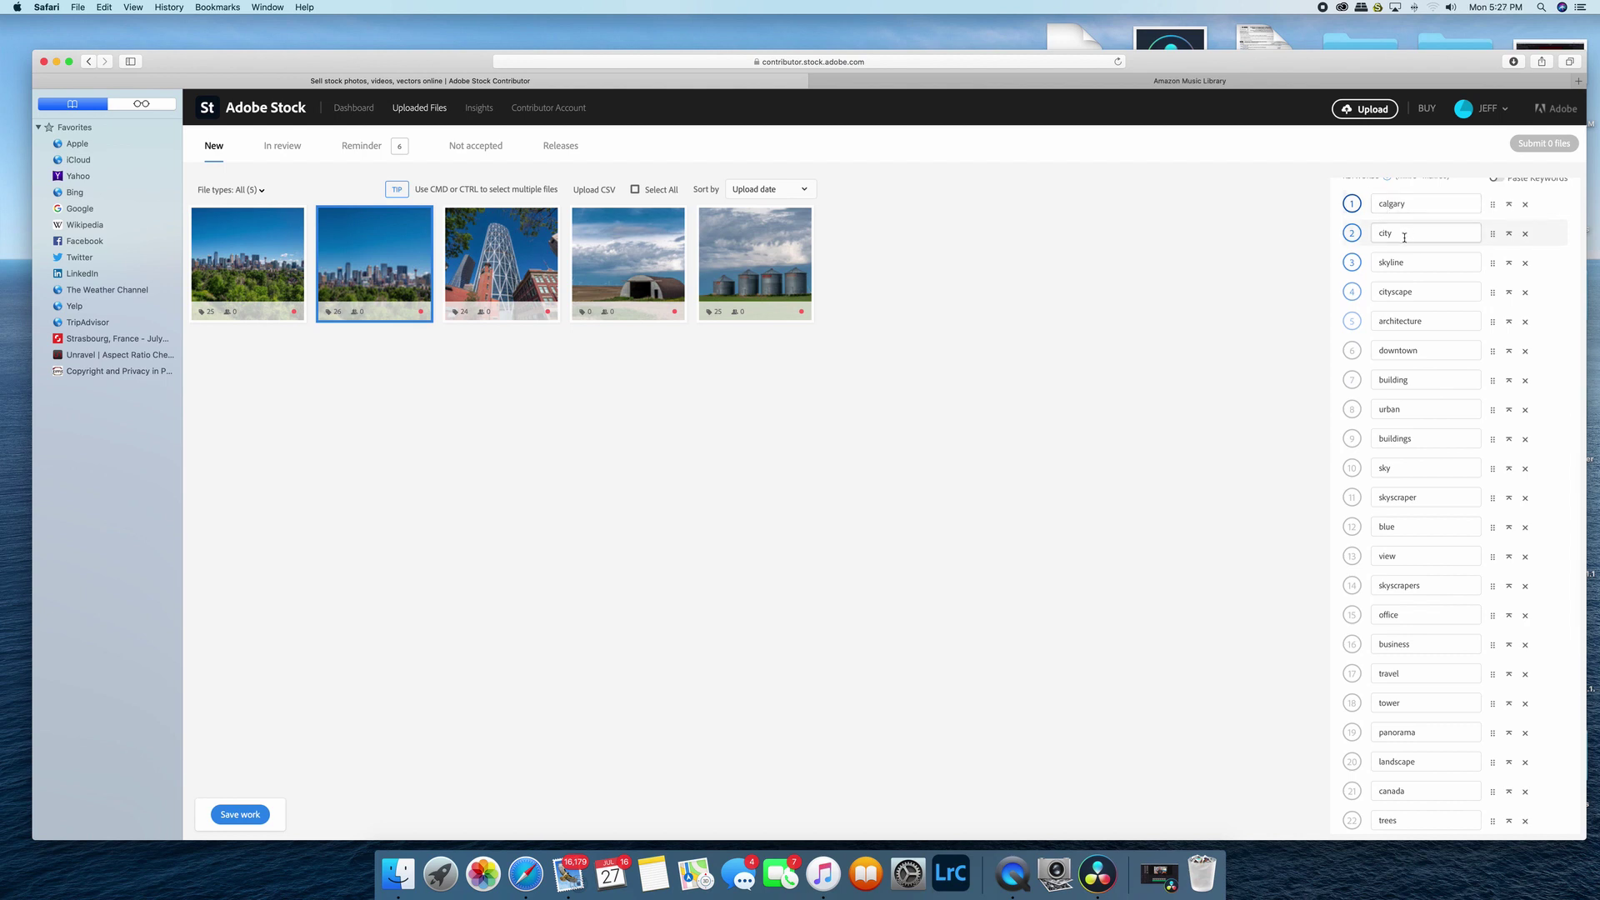
pyautogui.scroll(1, 1408, 236)
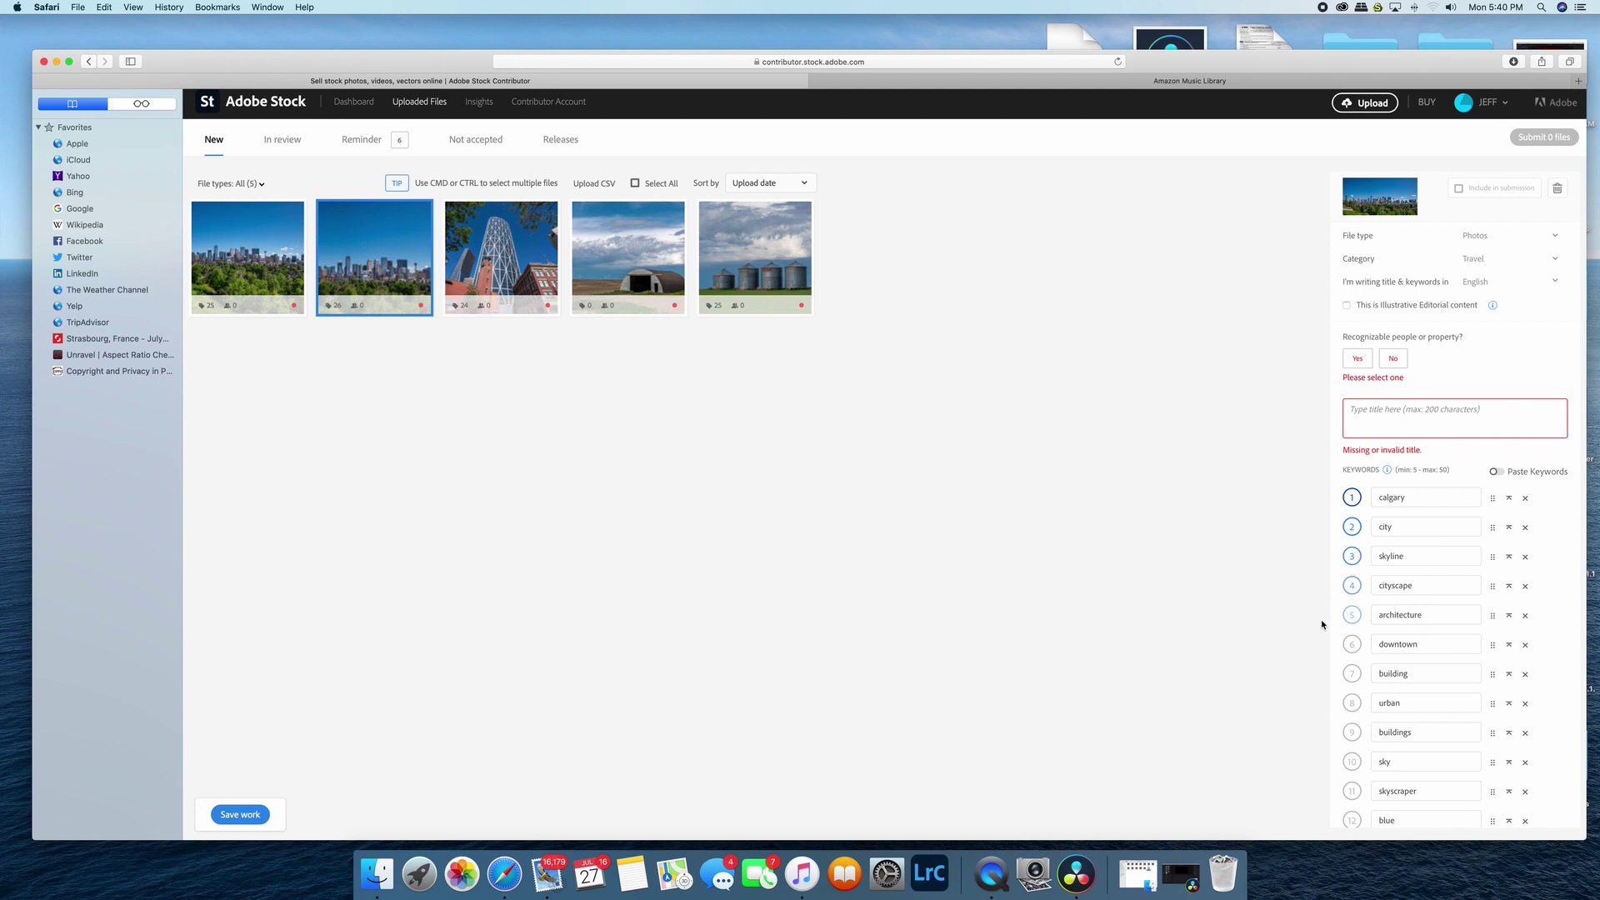
pyautogui.scroll(-2, 1322, 618)
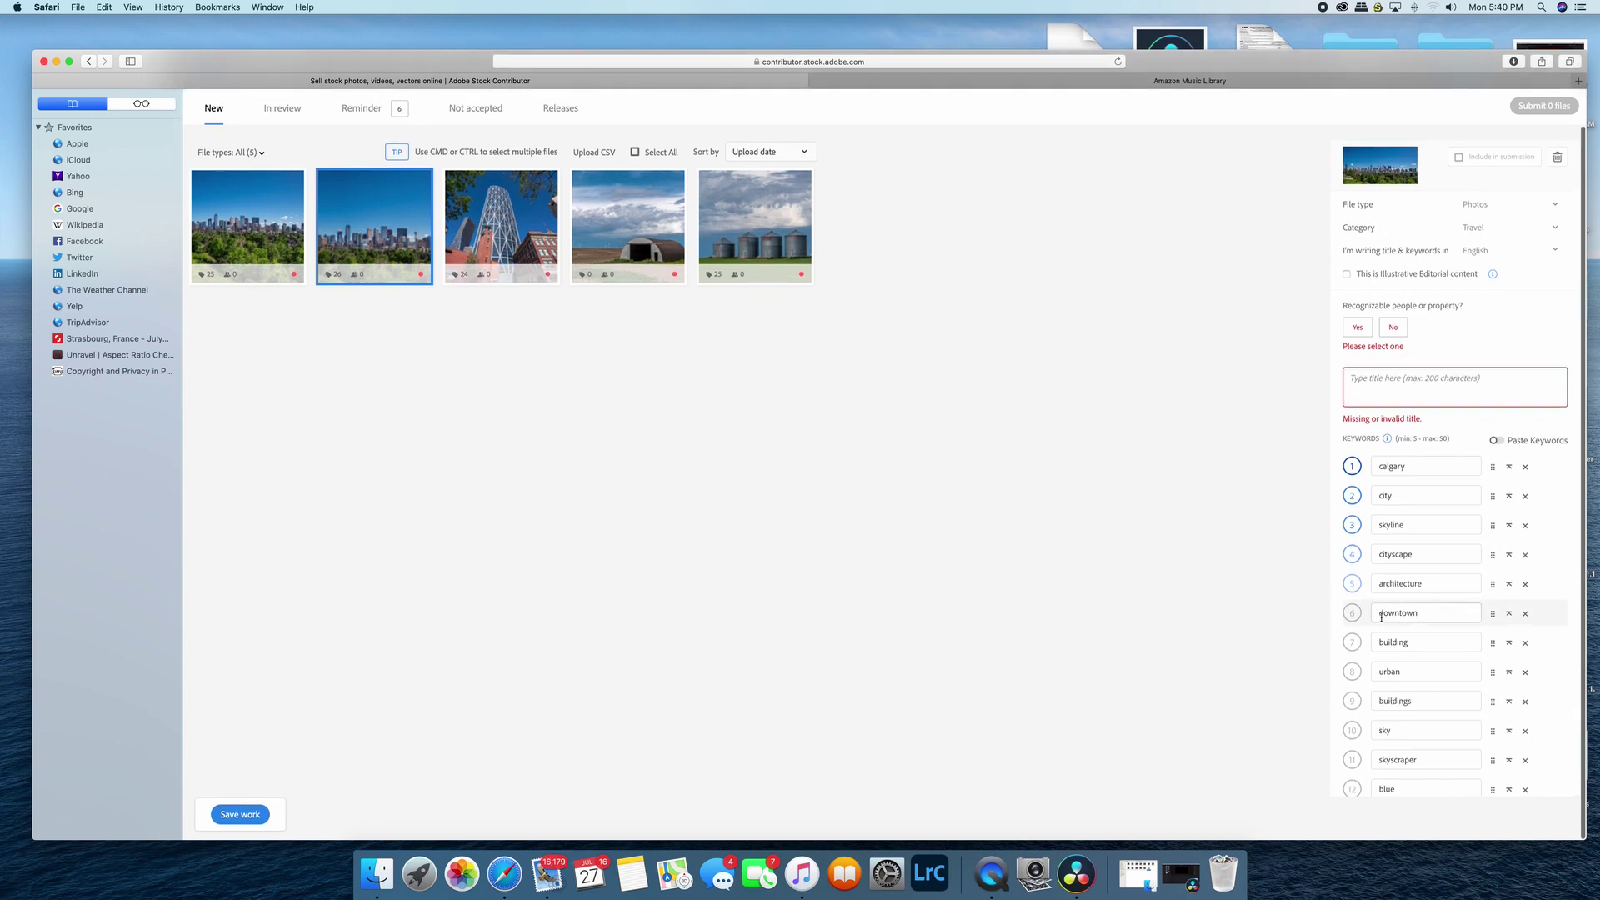
pyautogui.moveTo(1348, 615); pyautogui.dragTo(1361, 569)
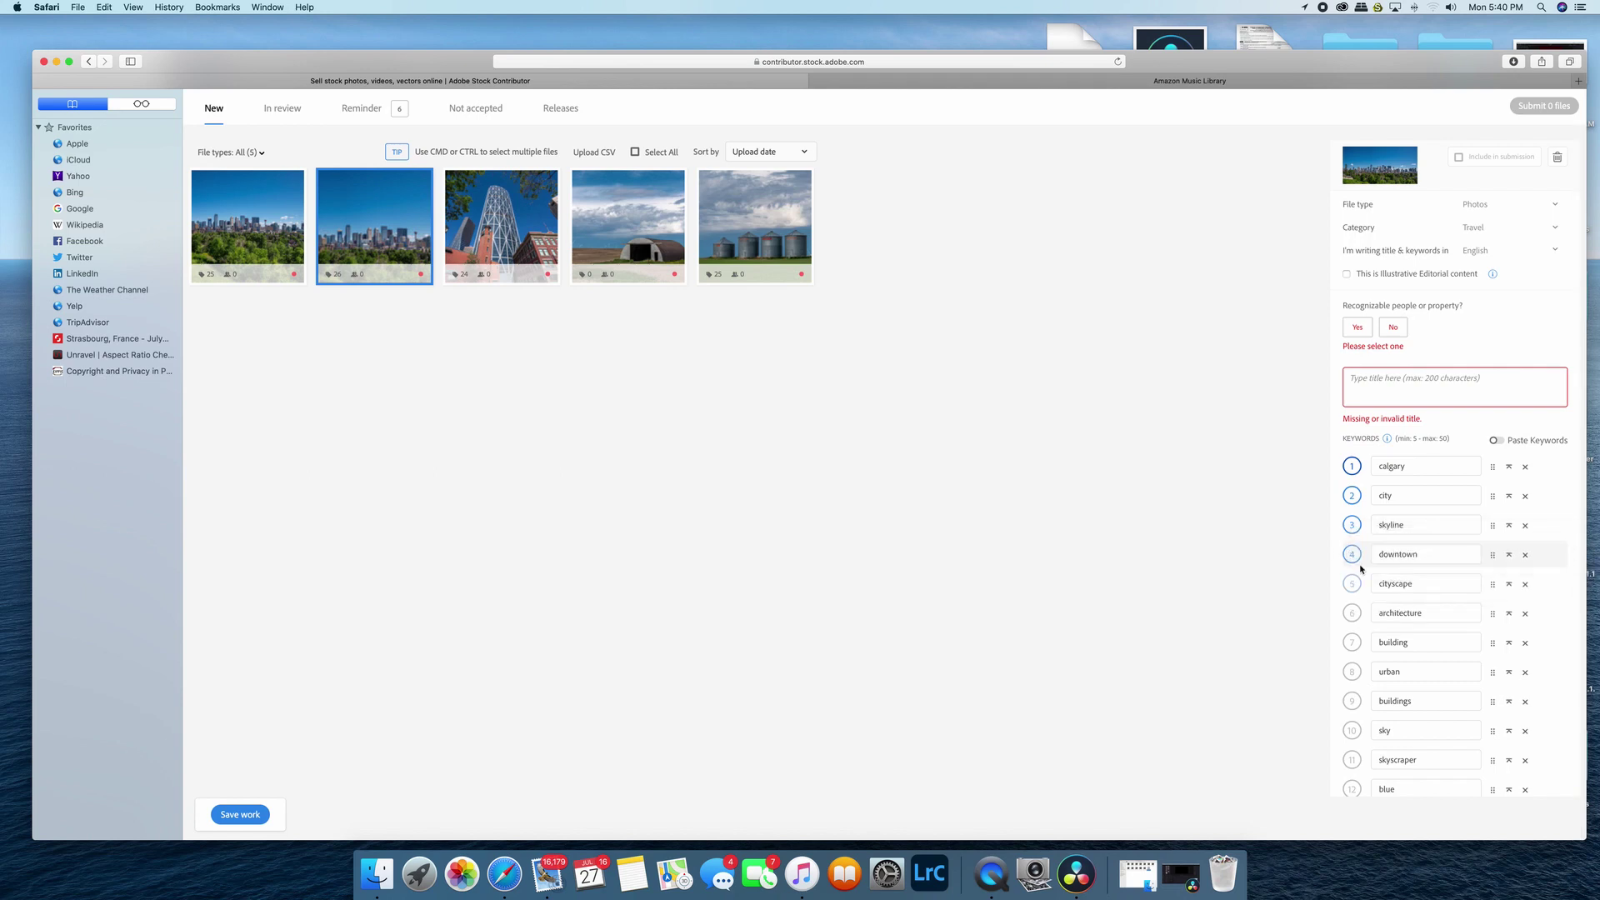
pyautogui.moveTo(1351, 703)
pyautogui.mouseDown()
pyautogui.moveTo(1352, 614)
pyautogui.moveTo(1351, 701)
pyautogui.mouseUp()
pyautogui.moveTo(1351, 760); pyautogui.dragTo(1350, 614)
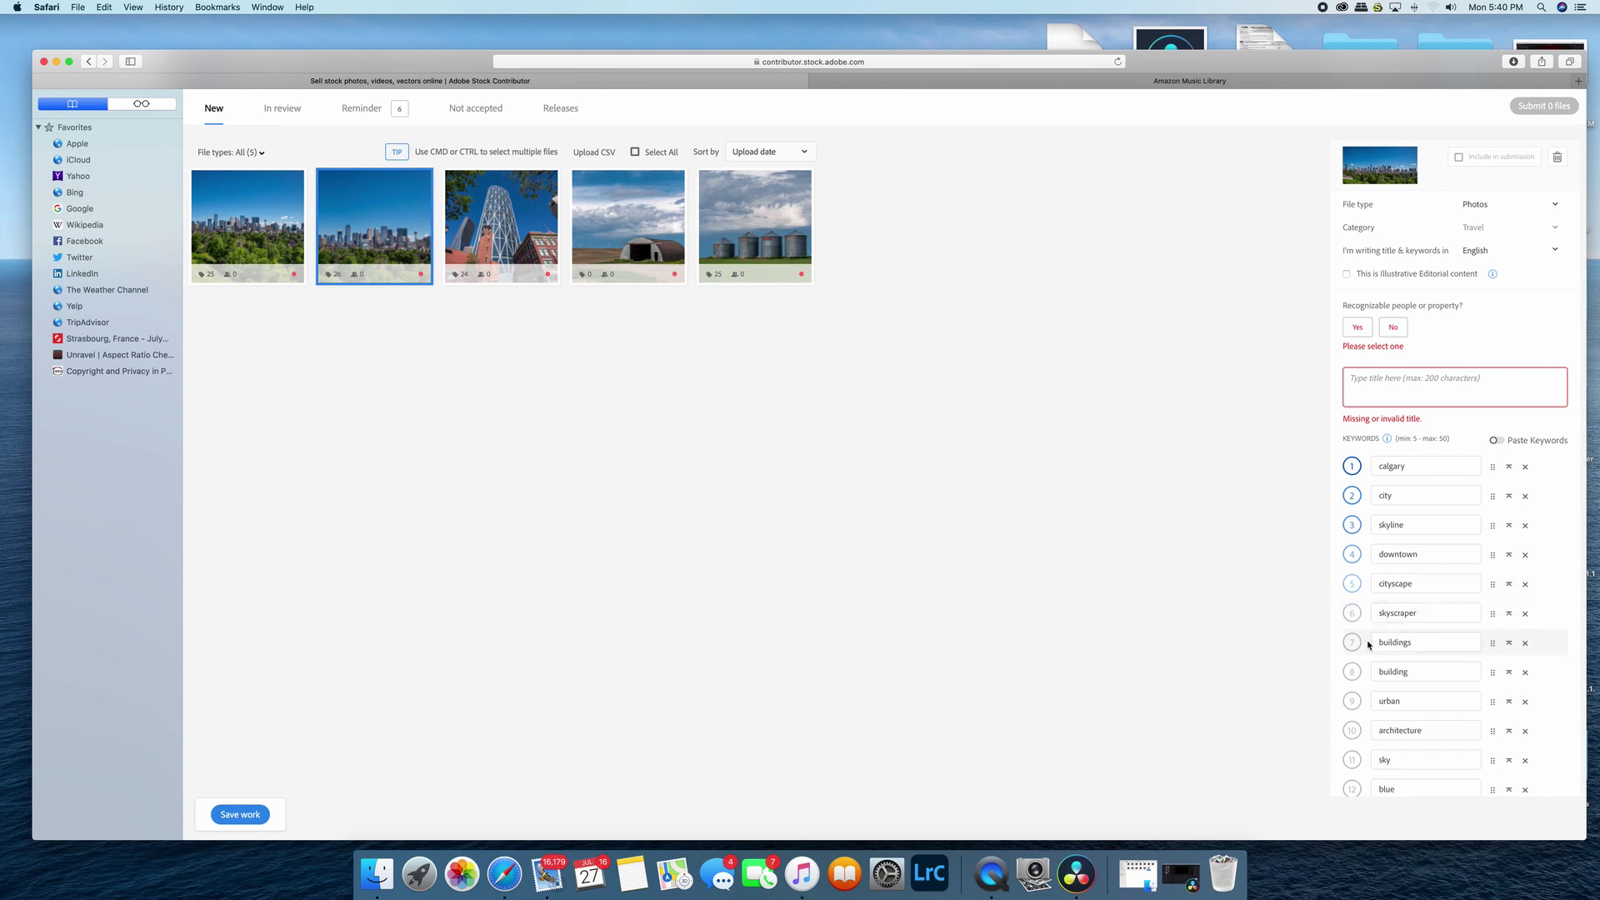
pyautogui.scroll(-6, 1367, 644)
pyautogui.moveTo(1351, 600); pyautogui.dragTo(1357, 516)
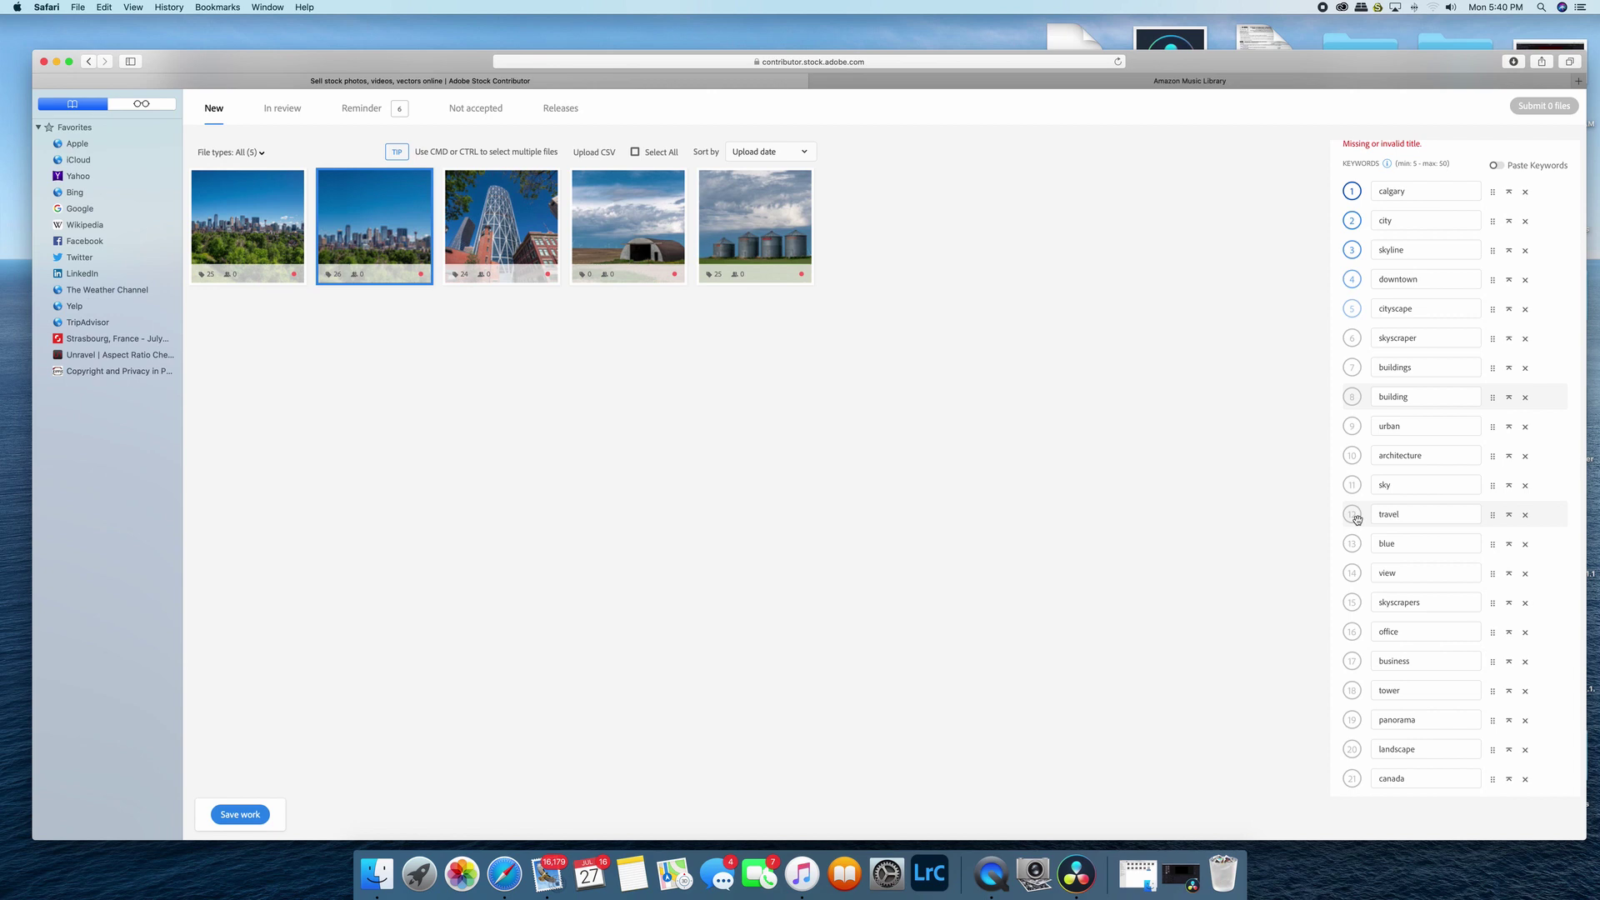
# Bring alberta to the top of the panorama's keyword list and move calgary back ahead of it
pyautogui.scroll(-6, 1360, 523)
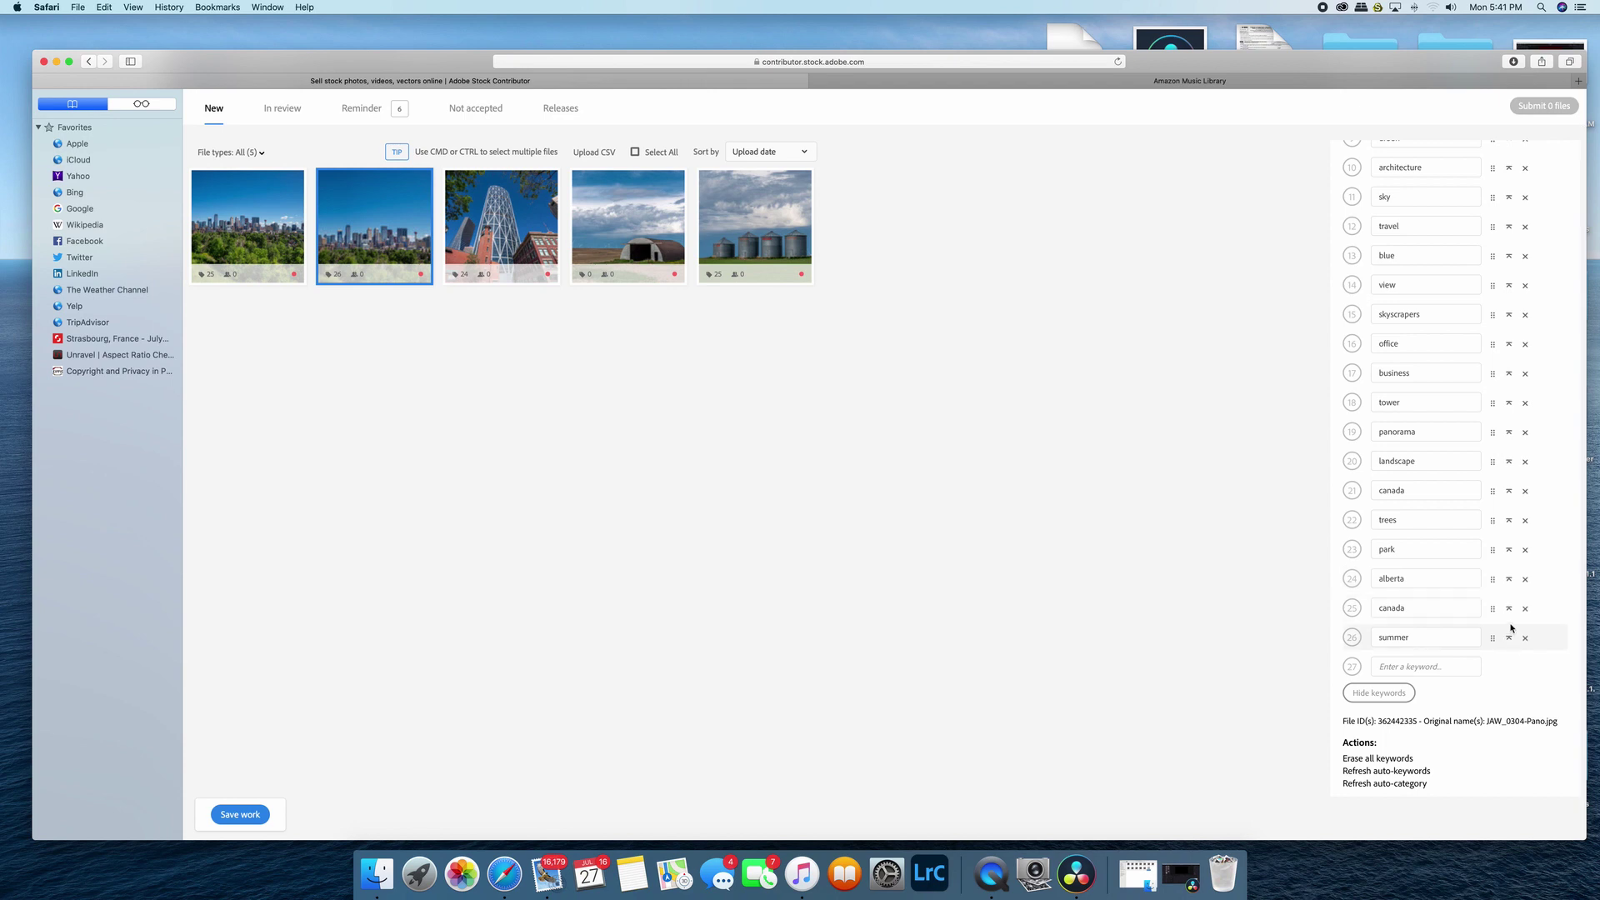
pyautogui.click(1508, 579)
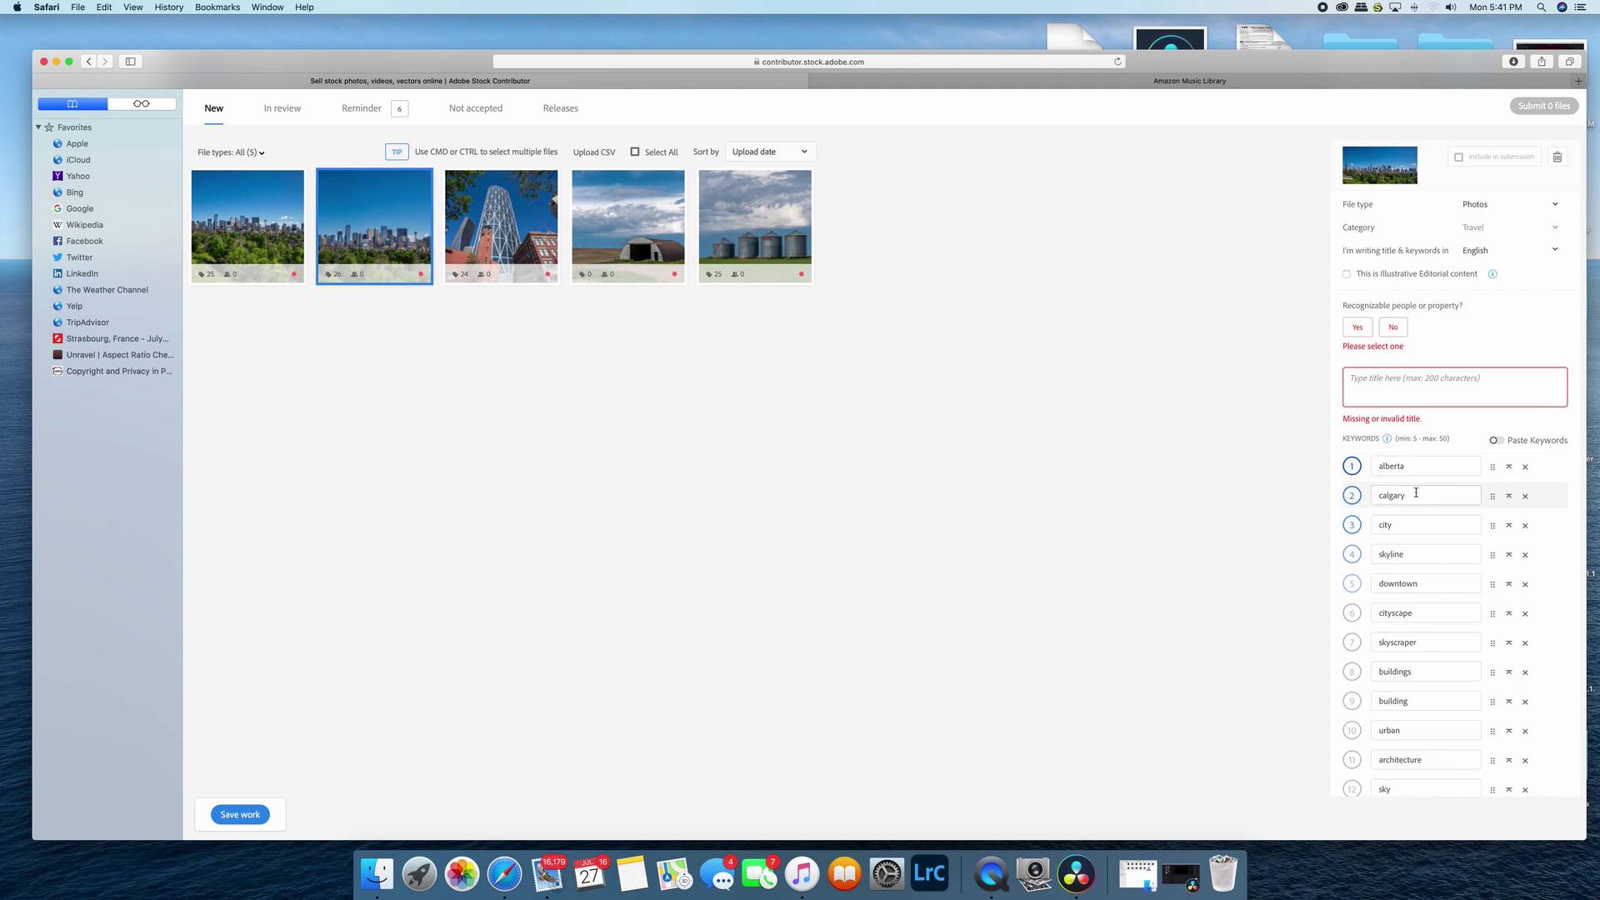
pyautogui.moveTo(1353, 498); pyautogui.dragTo(1350, 467)
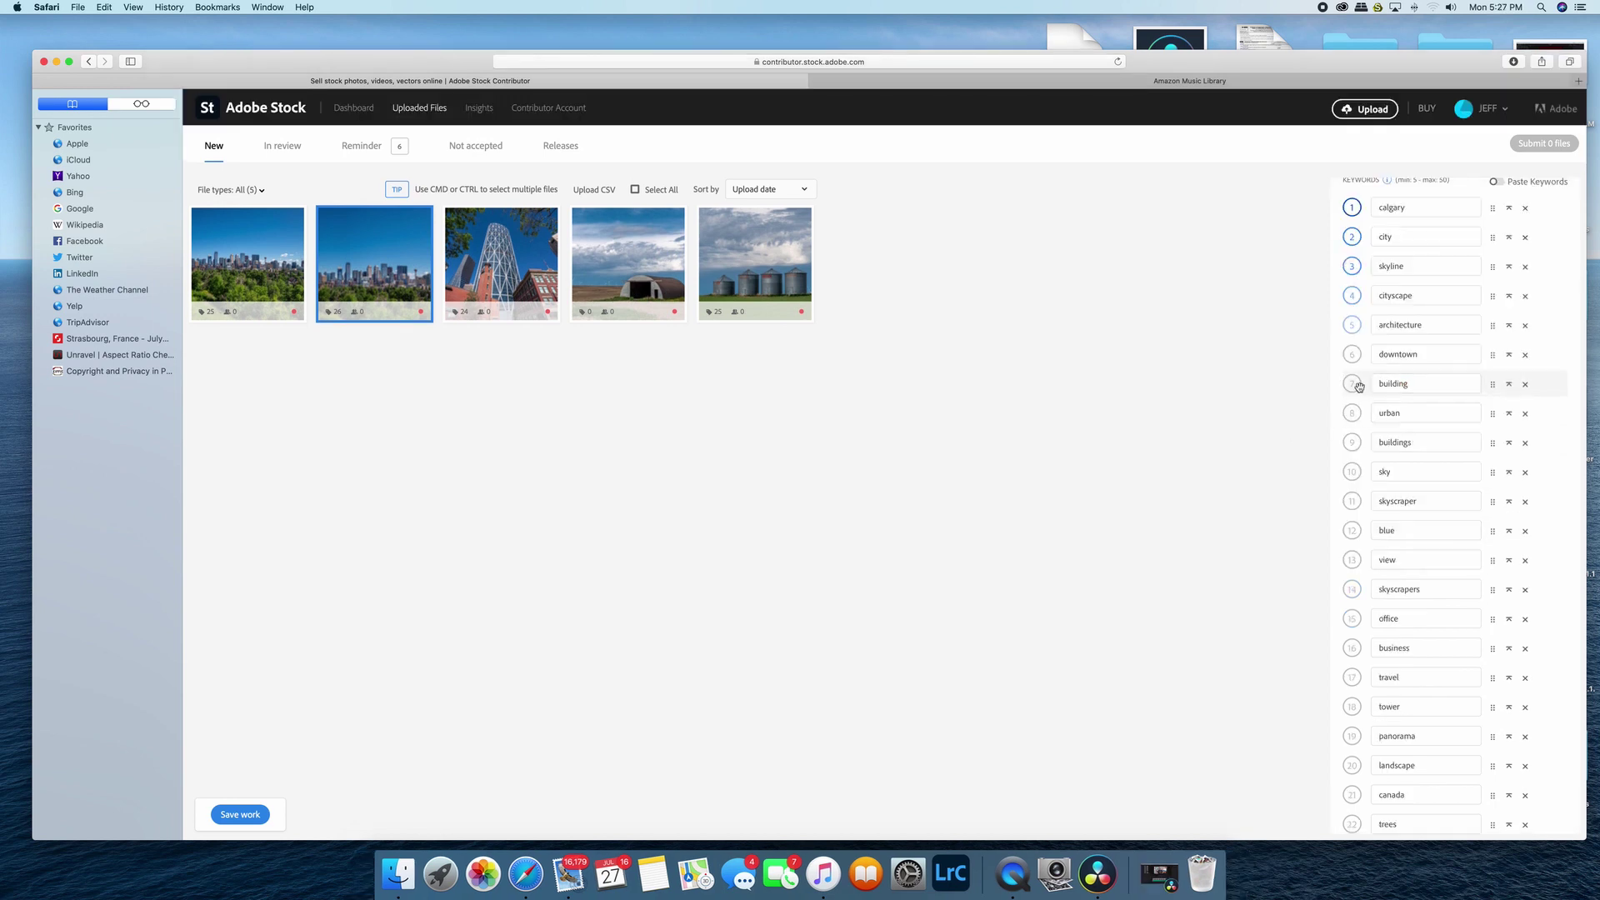
# Mark the panorama as illustrative editorial content to inspect how its form changes, and clear that option again
pyautogui.scroll(-2, 1358, 387)
pyautogui.scroll(-3, 1372, 683)
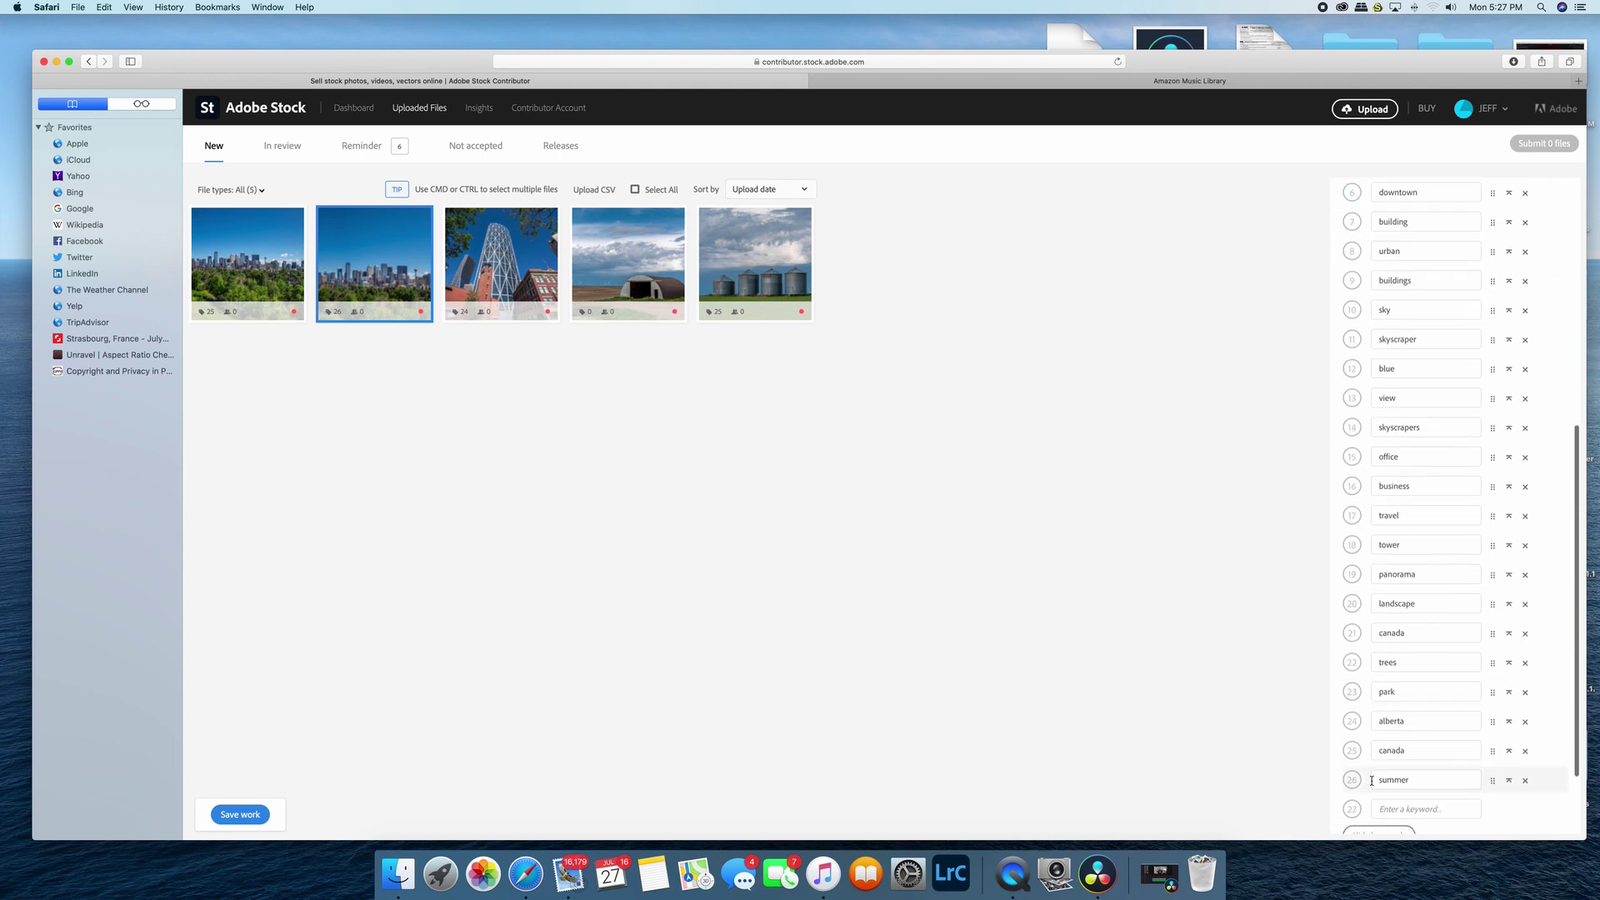
pyautogui.scroll(8, 1336, 720)
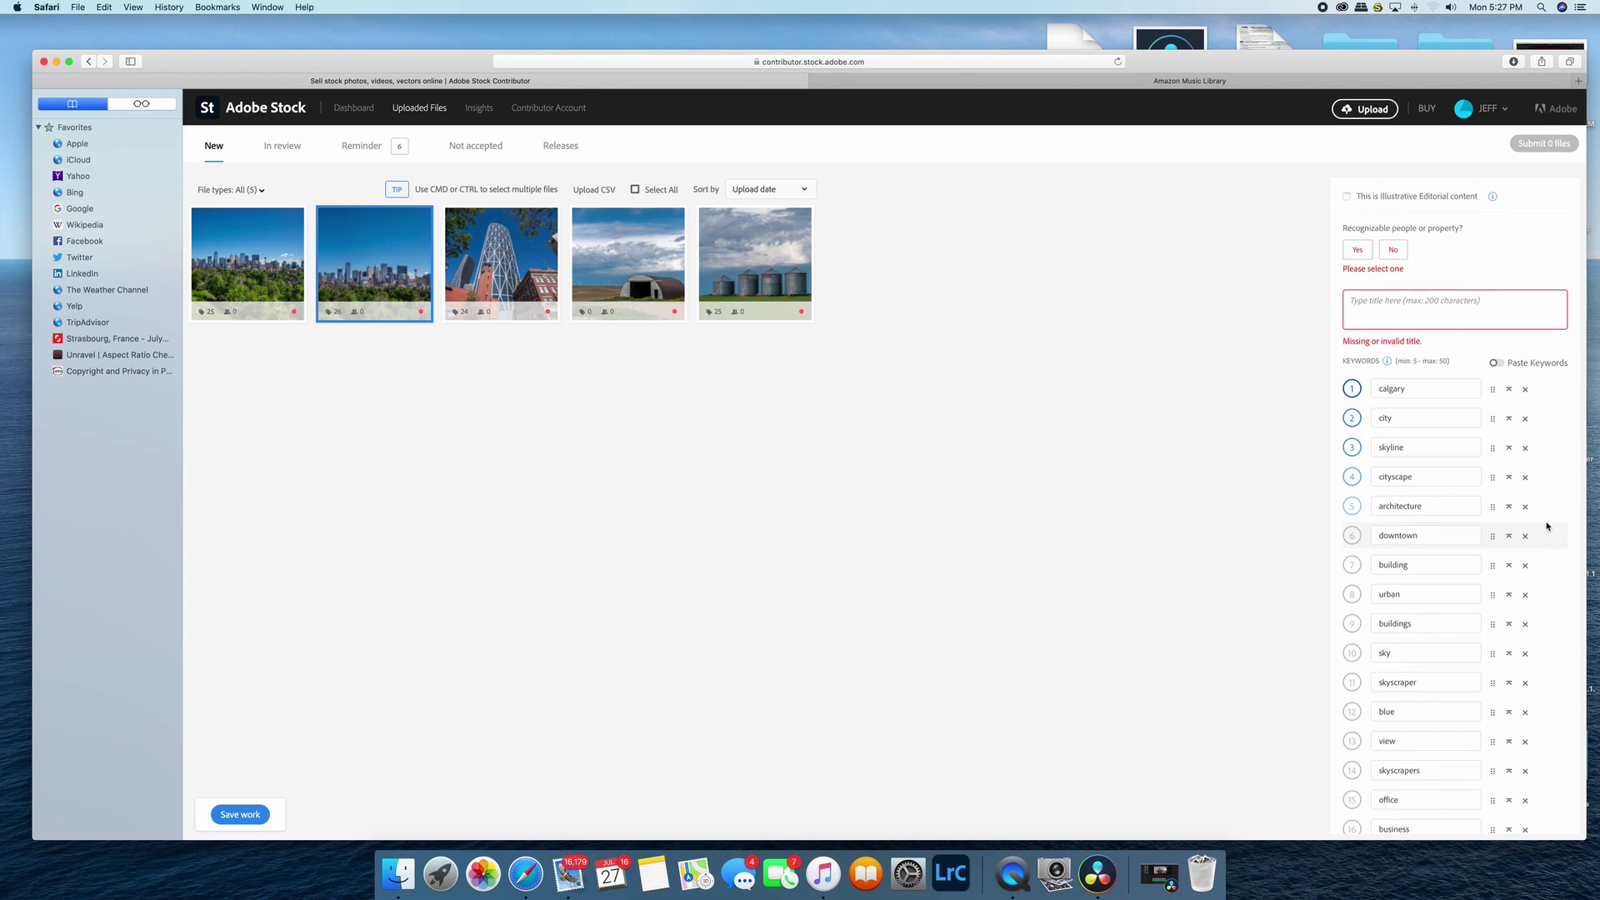
pyautogui.scroll(-4, 1485, 546)
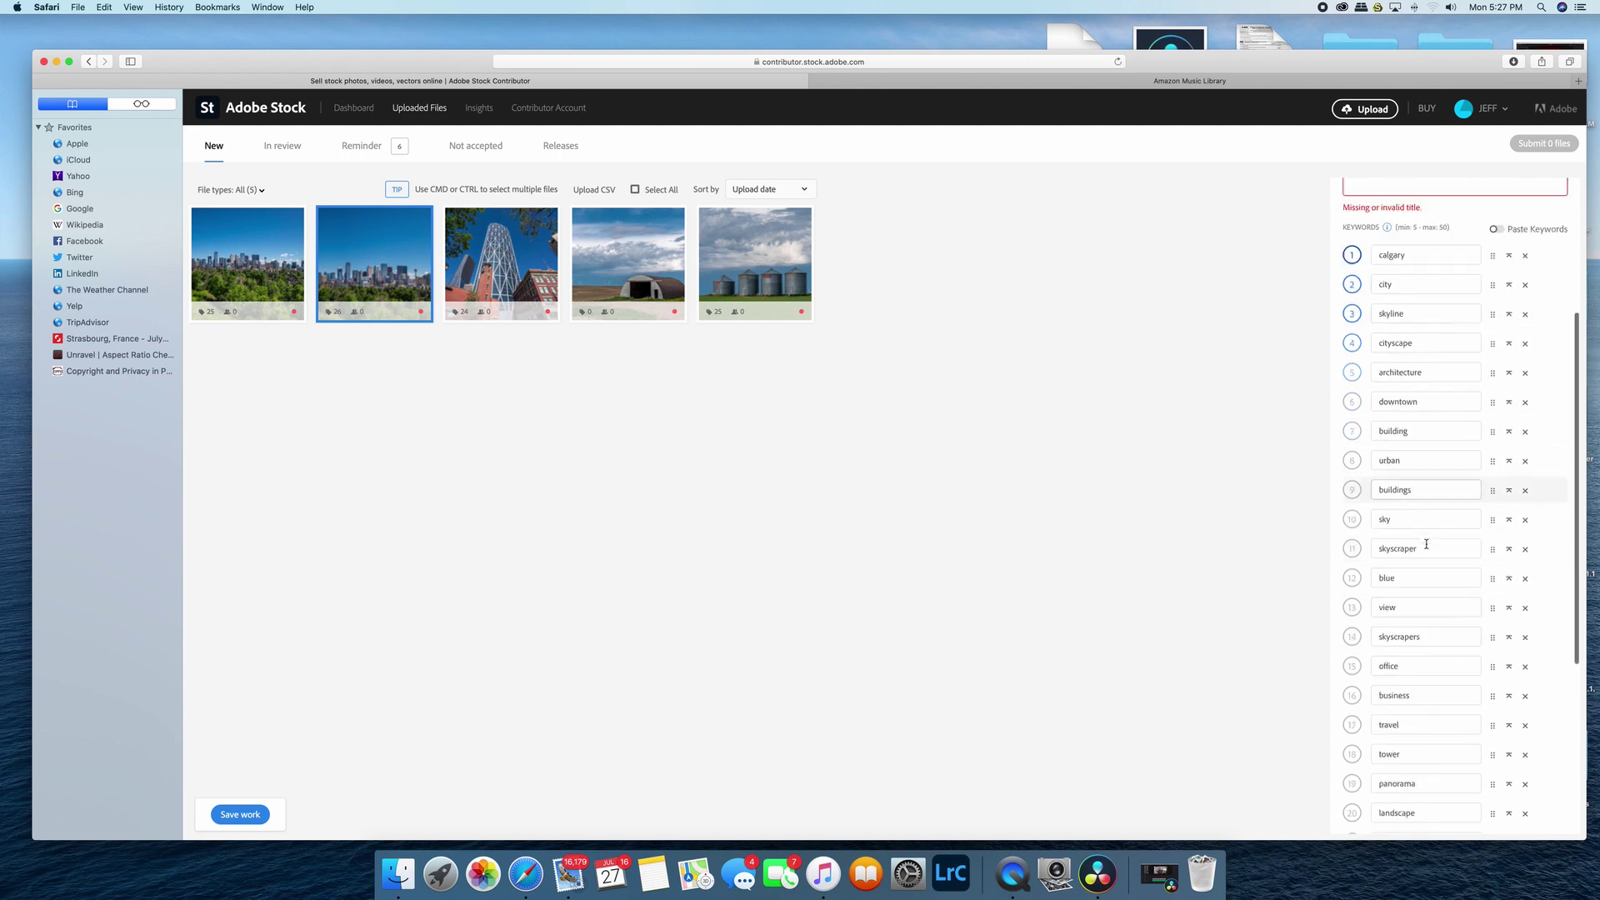
pyautogui.scroll(-3, 1426, 544)
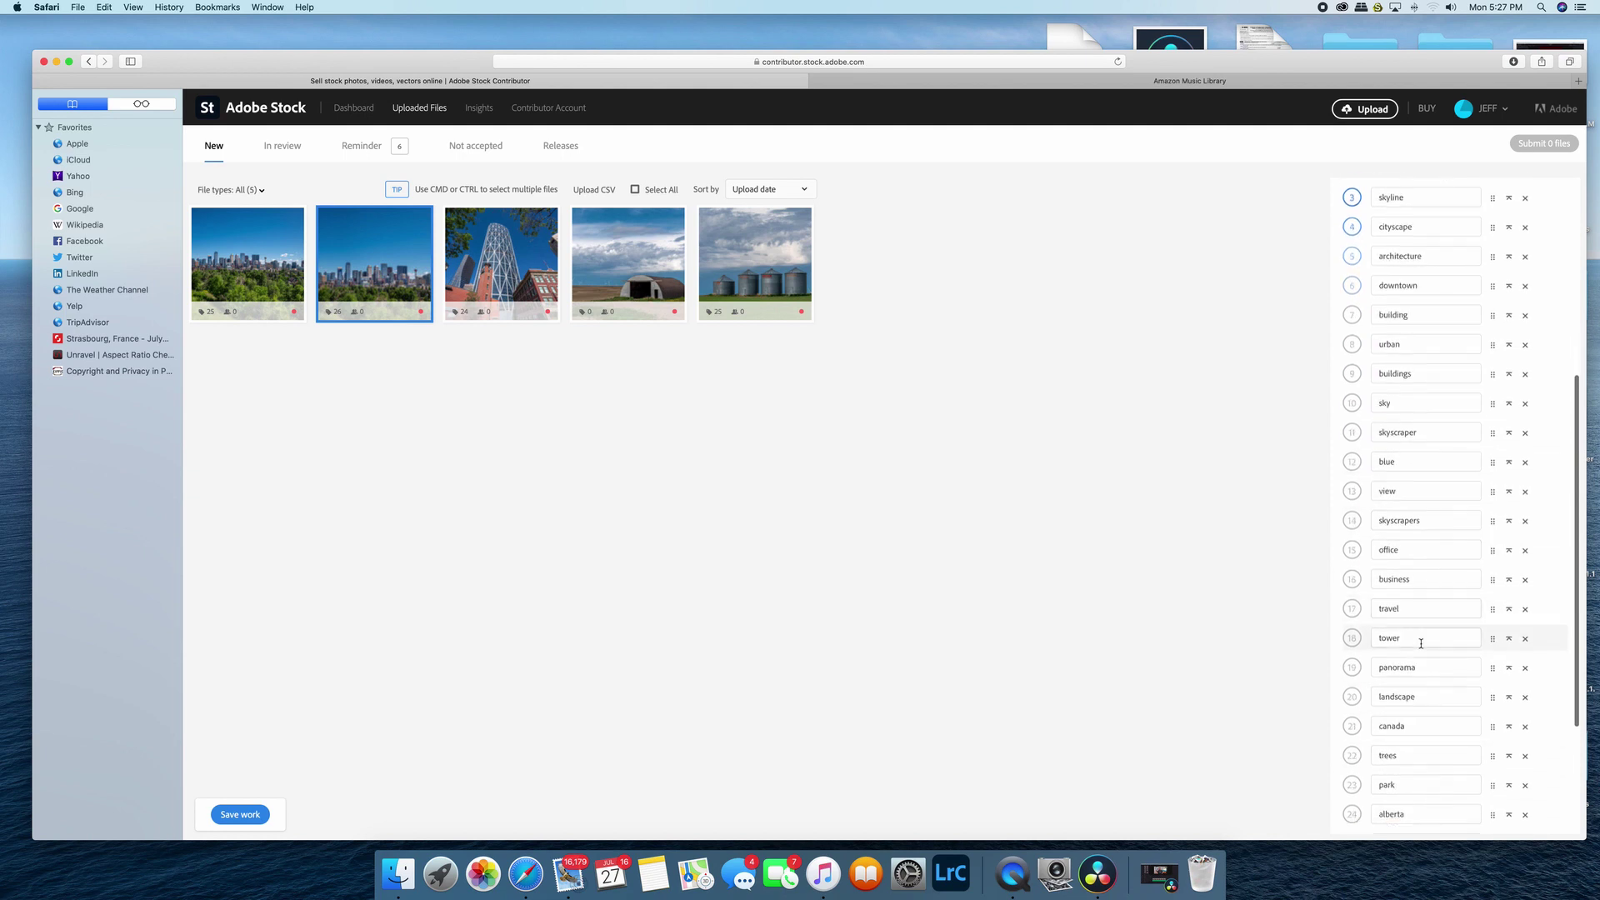
pyautogui.scroll(10, 1421, 643)
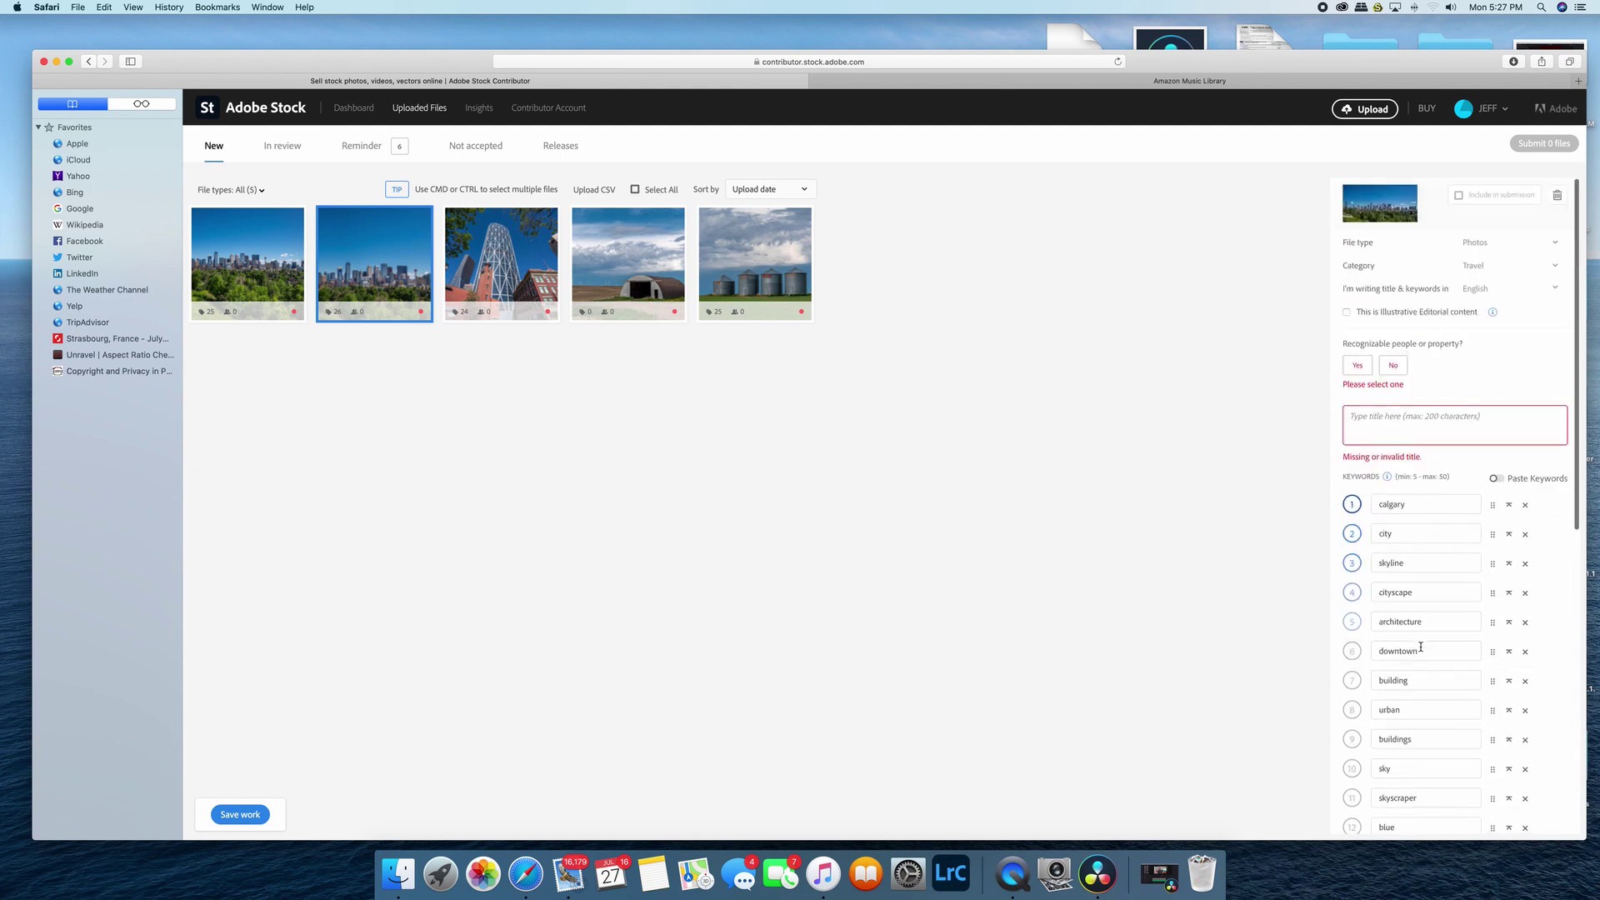
pyautogui.click(1346, 314)
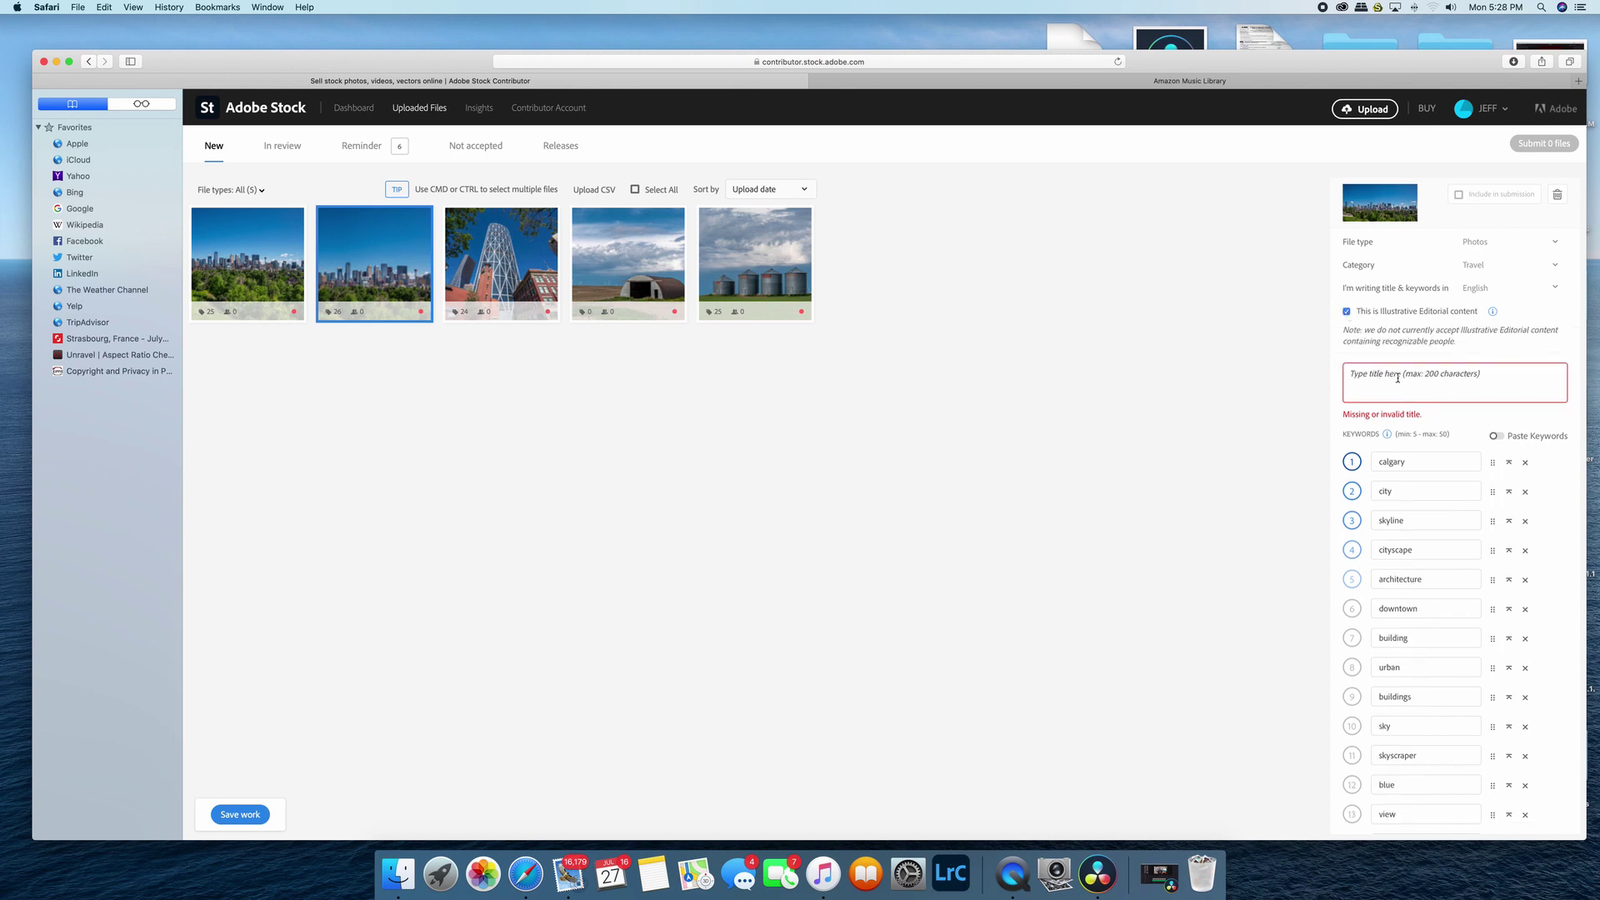
pyautogui.scroll(-5, 1360, 560)
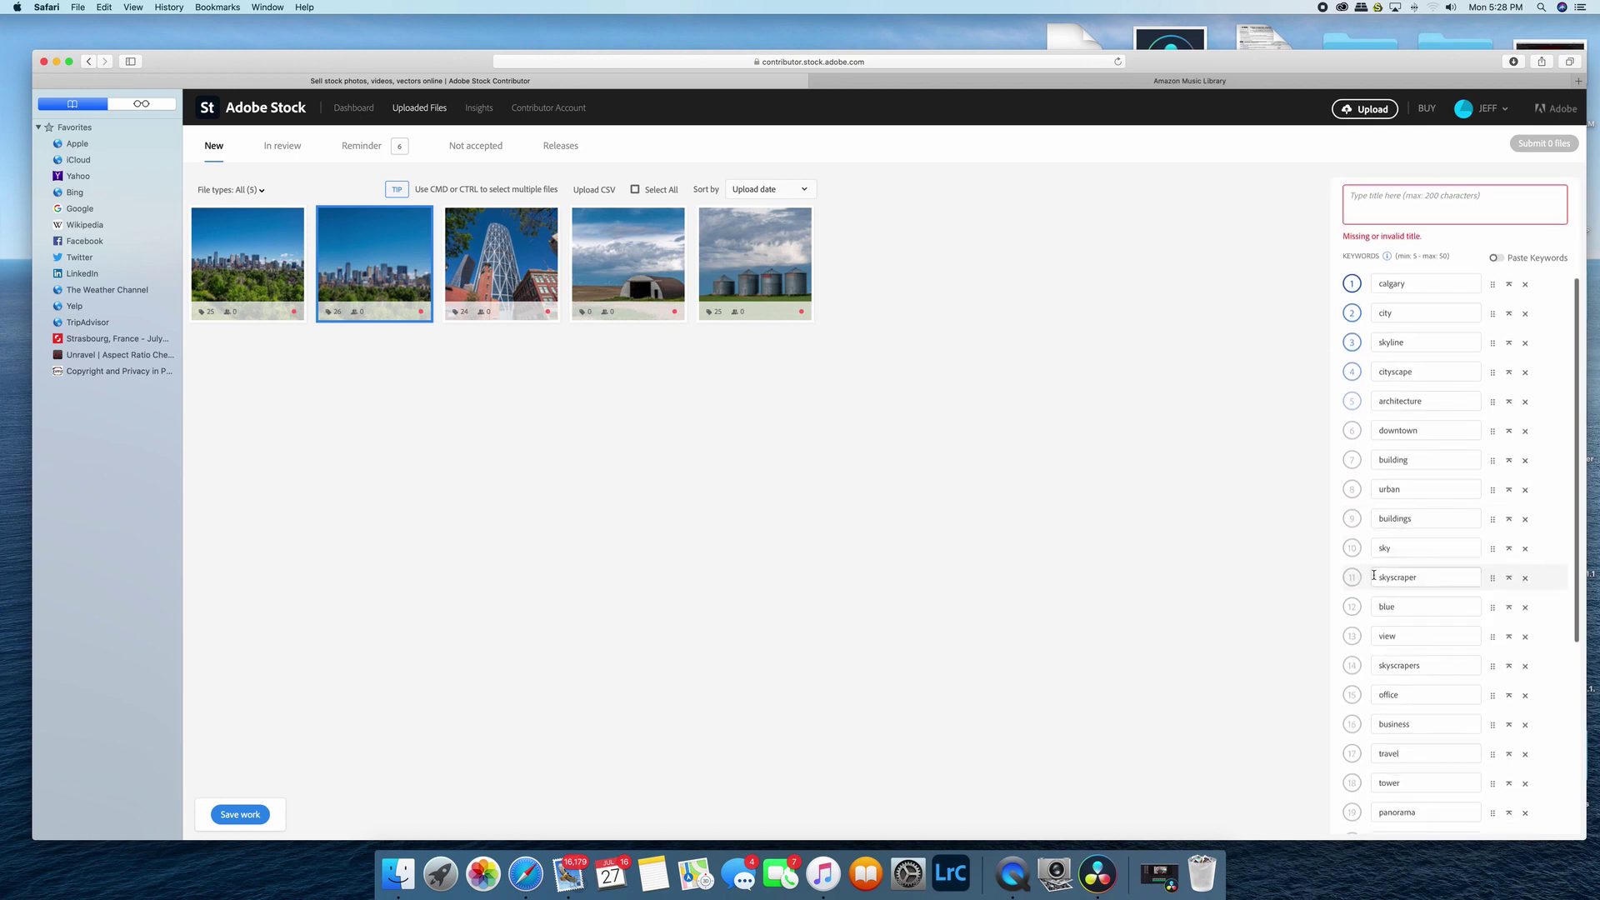
pyautogui.scroll(4, 1367, 533)
pyautogui.scroll(2, 1367, 522)
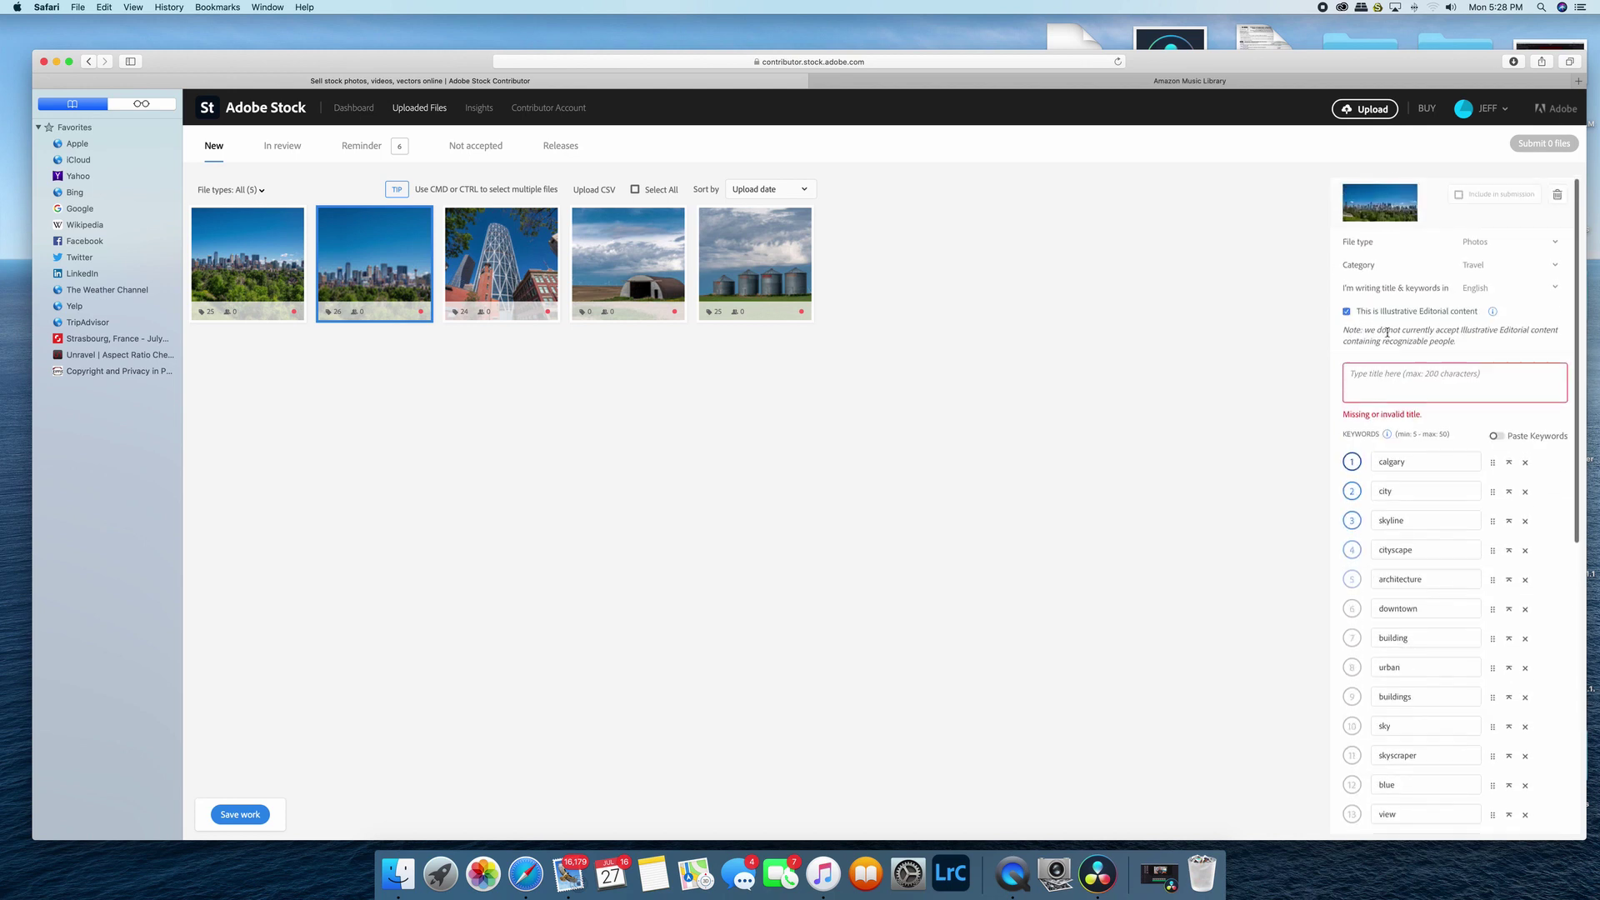
pyautogui.click(1347, 313)
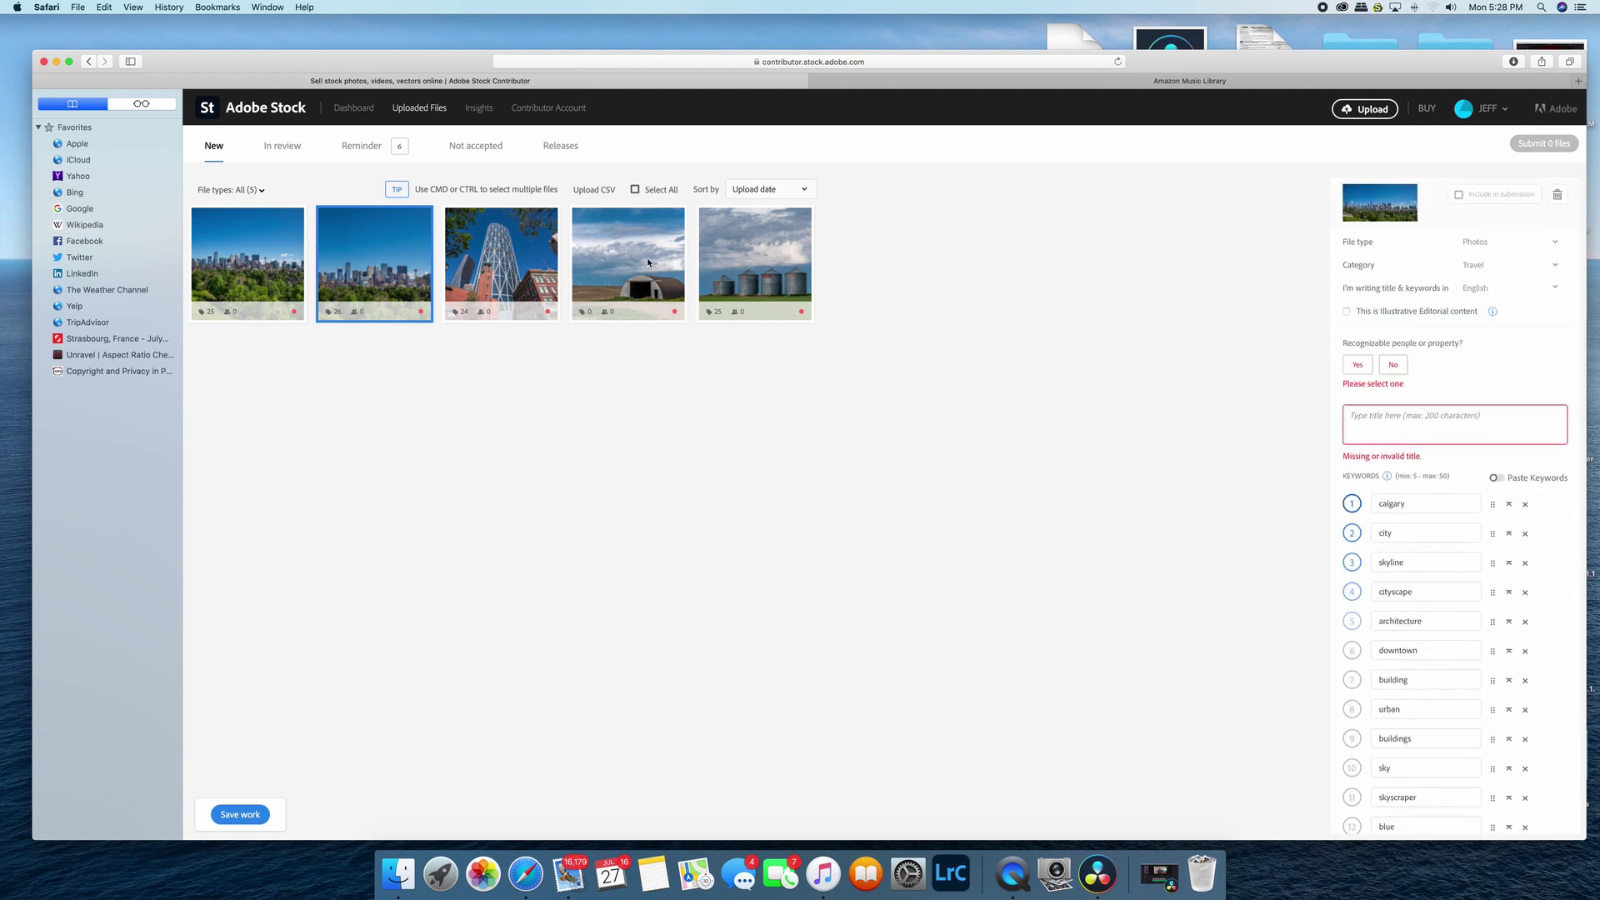
# Mark the arched barn photo as illustrative editorial content and try to refresh its auto-keywords
pyautogui.moveTo(649, 262); pyautogui.dragTo(1229, 356)
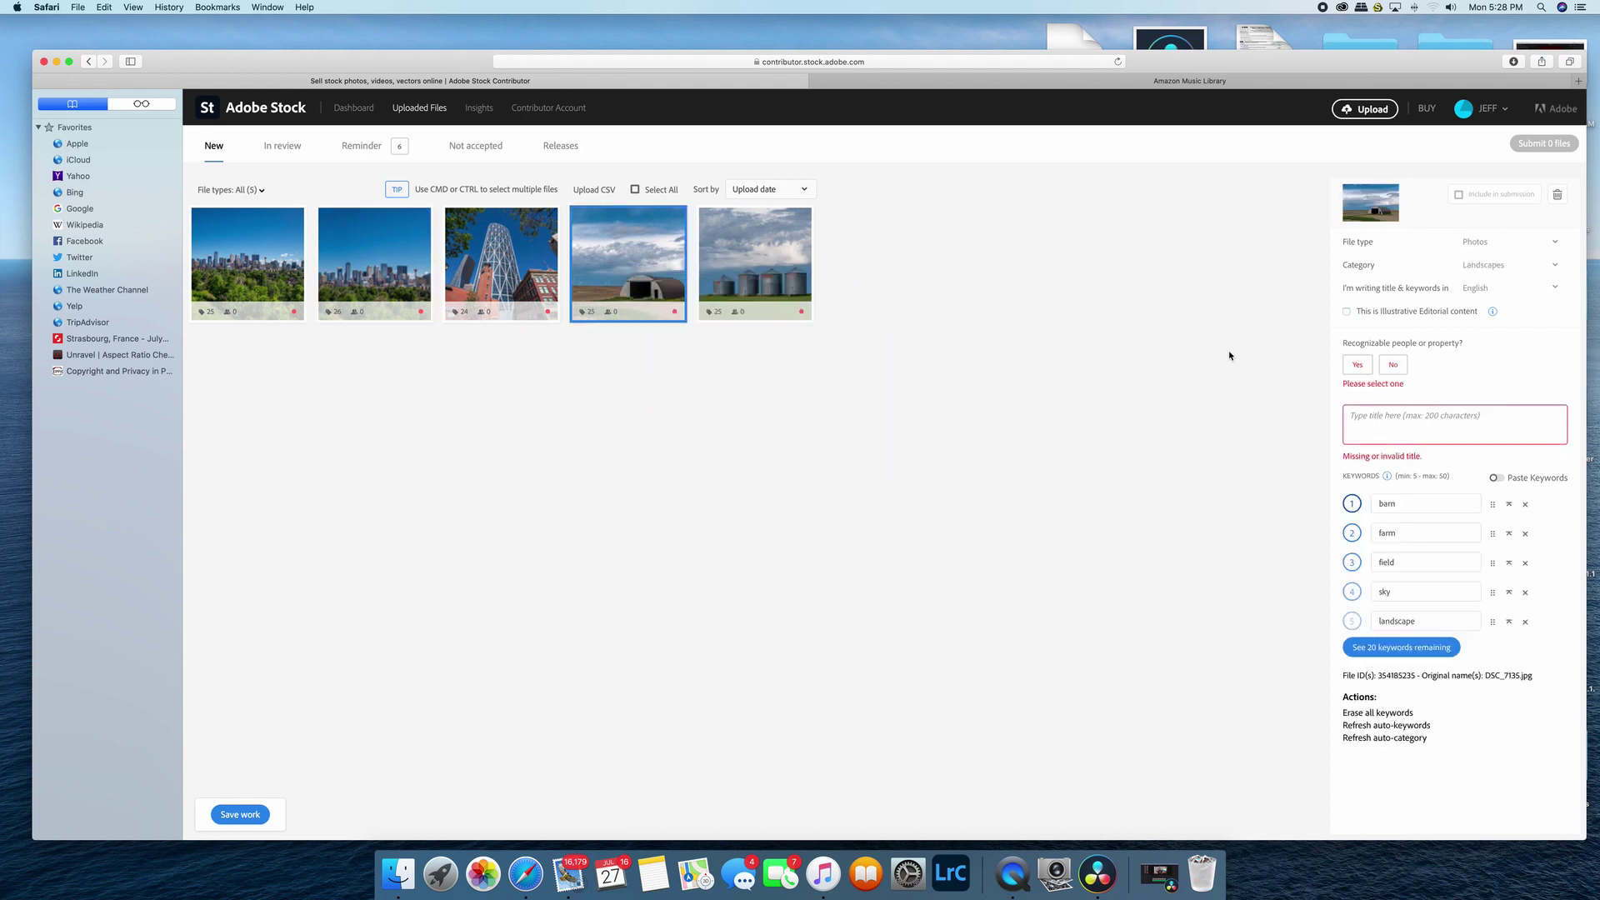
pyautogui.click(1347, 313)
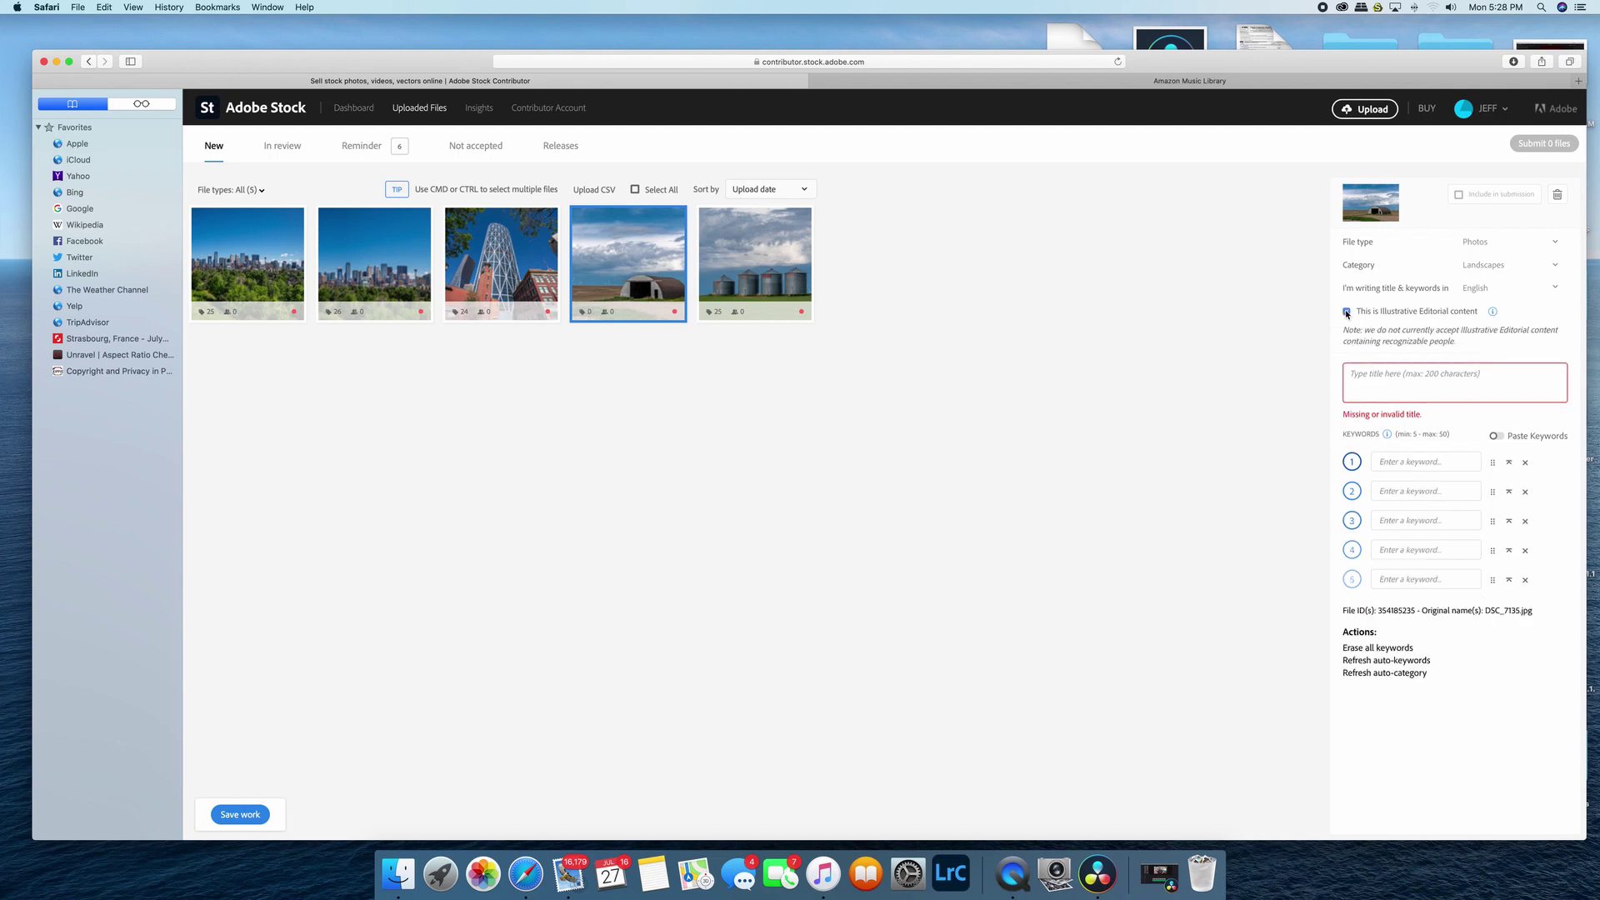
pyautogui.click(1379, 663)
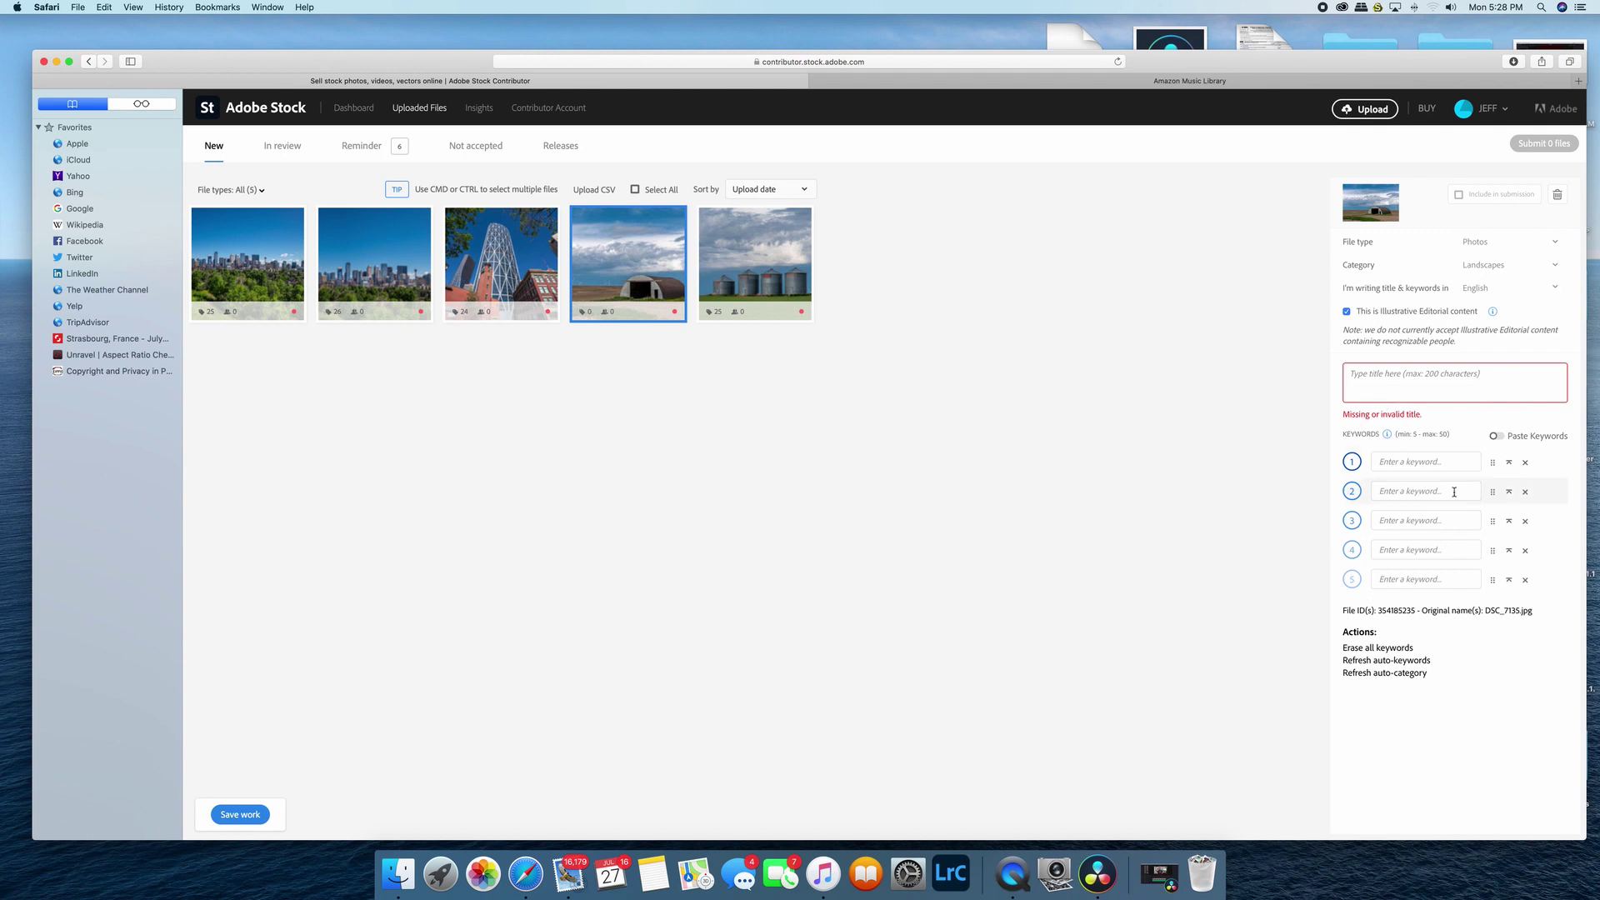
pyautogui.scroll(-1, 1333, 567)
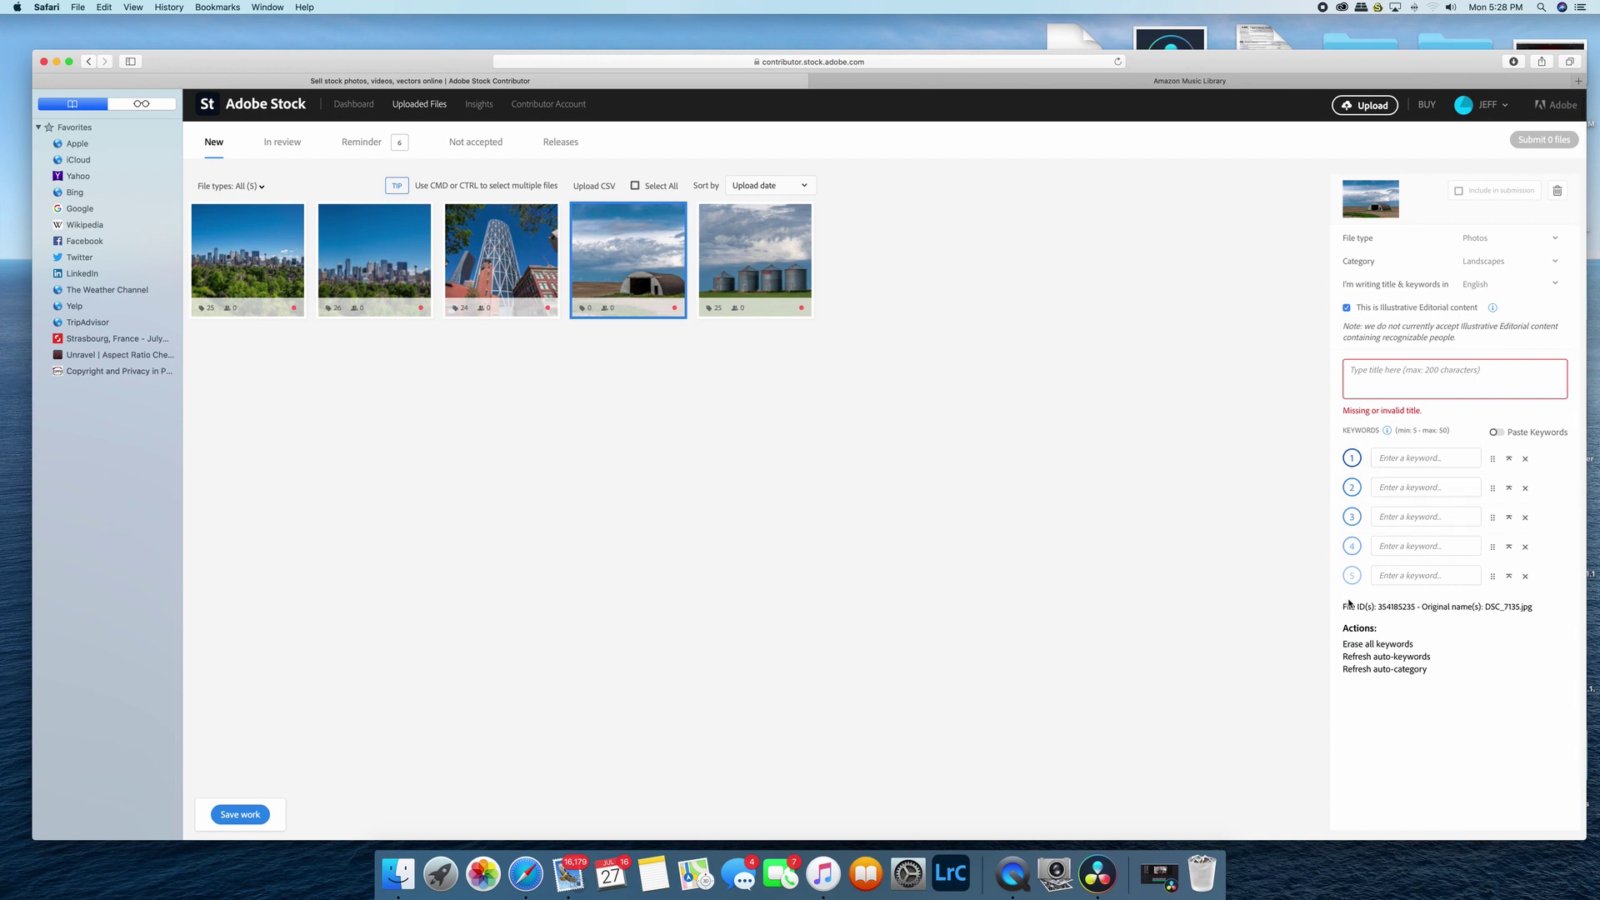
pyautogui.scroll(-1, 1362, 603)
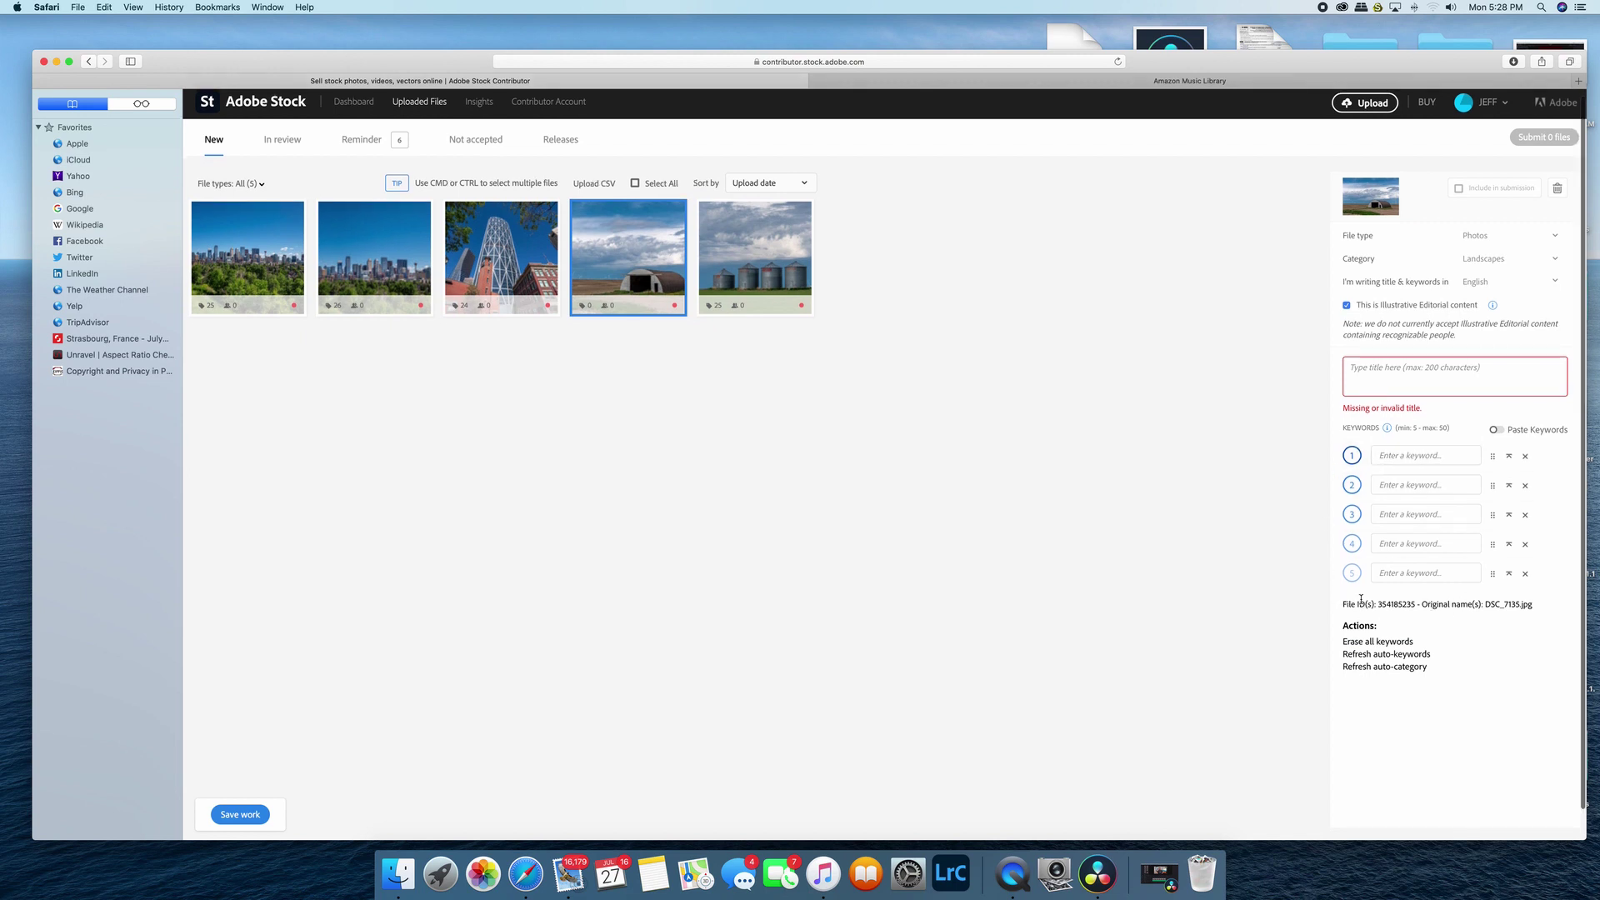